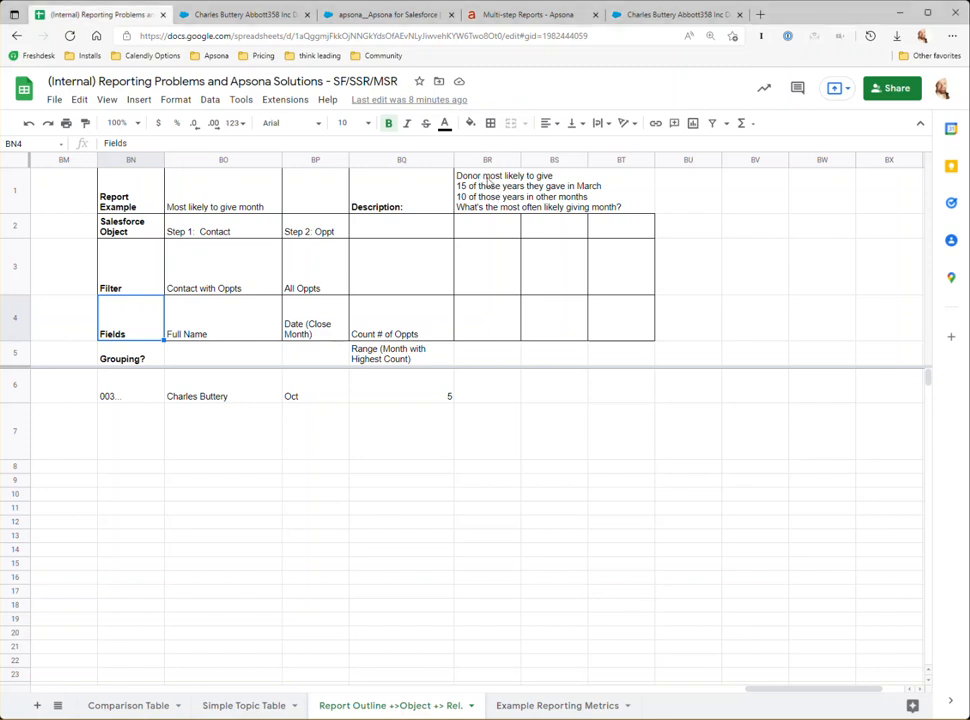
- Review the report description in the spreadsheet, and examine the donation's close date and primary contact on the Salesforce opportunity record
left_click(486, 182)
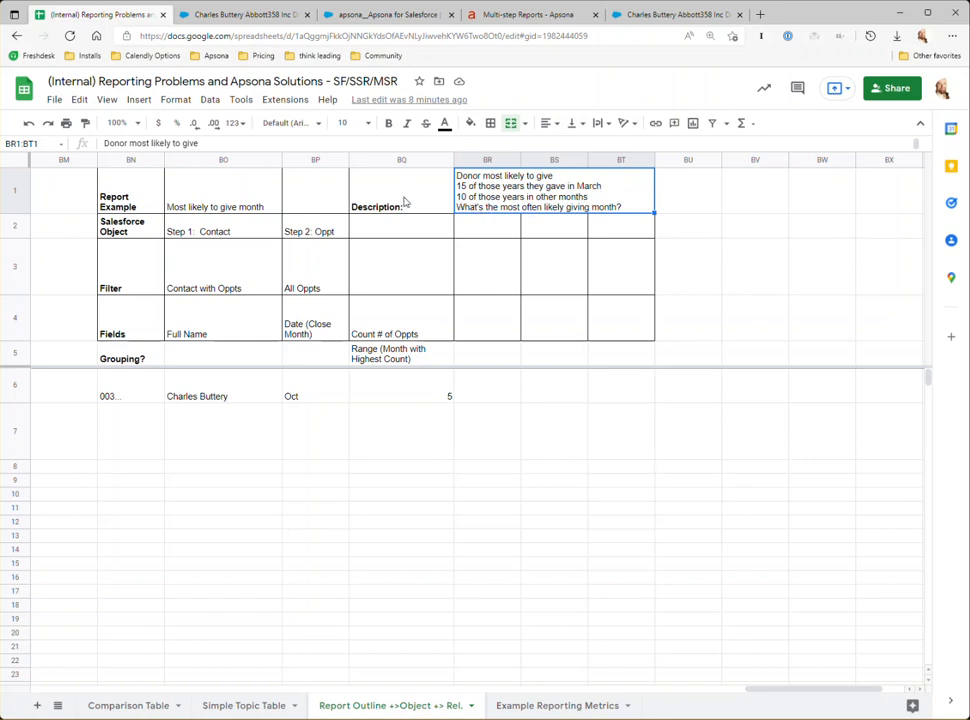
left_click(118, 196)
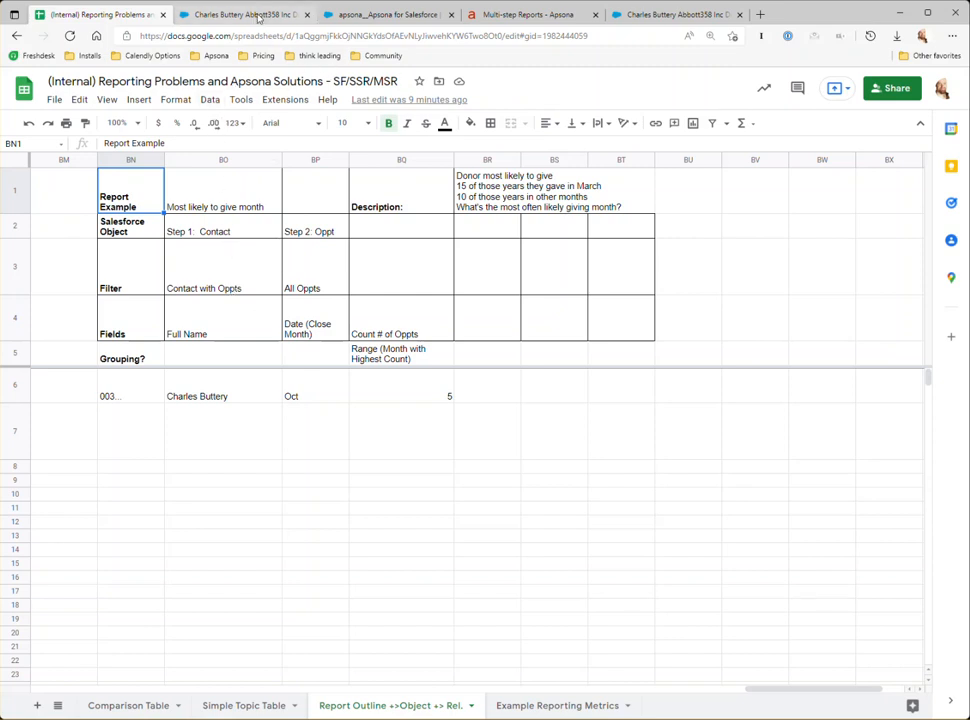
left_click(258, 16)
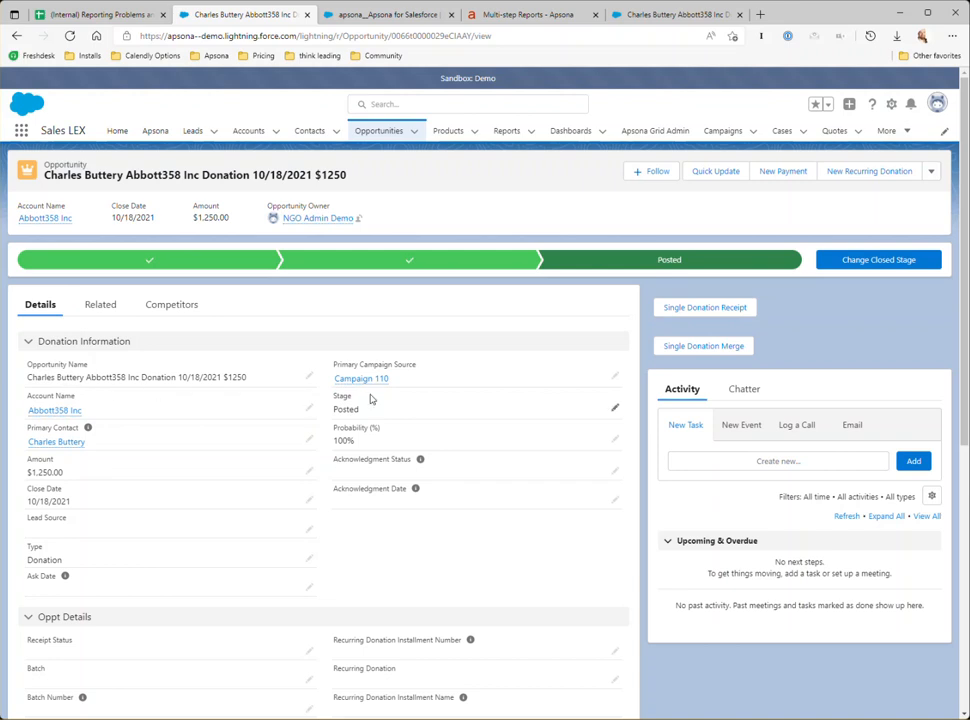
left_click_drag(74, 509, 31, 505)
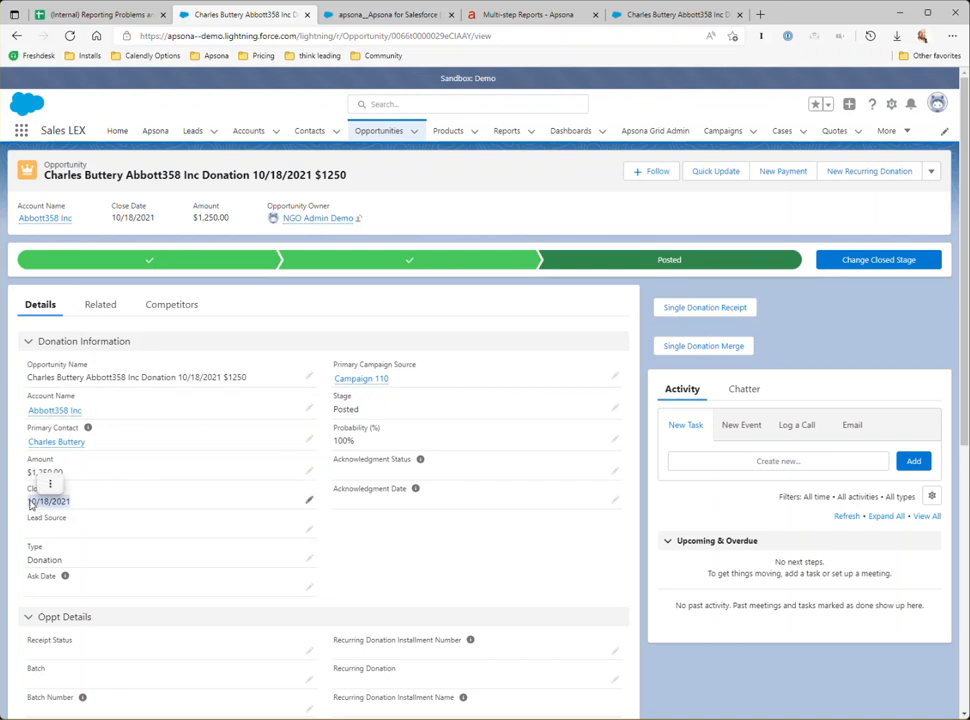
left_click(102, 480)
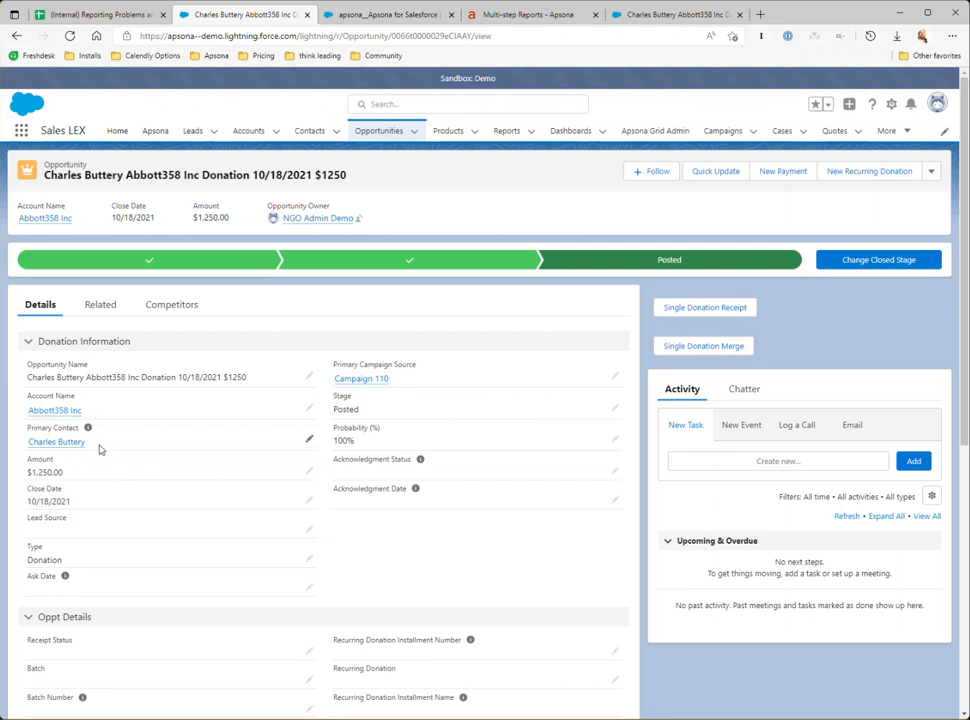
left_click_drag(99, 450, 28, 447)
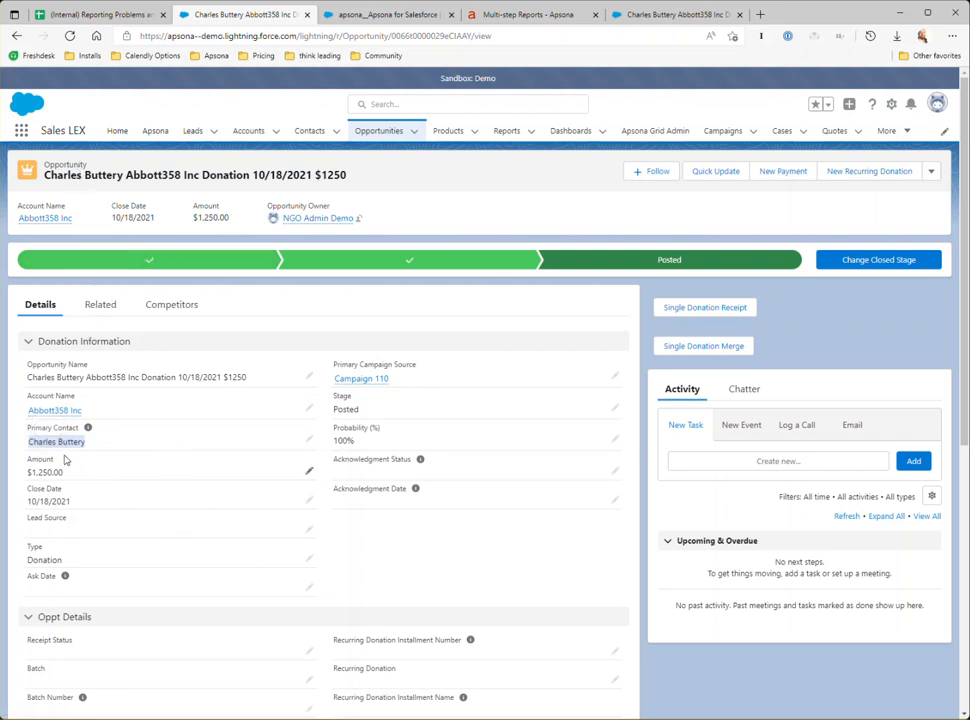
mouse_move(59, 445)
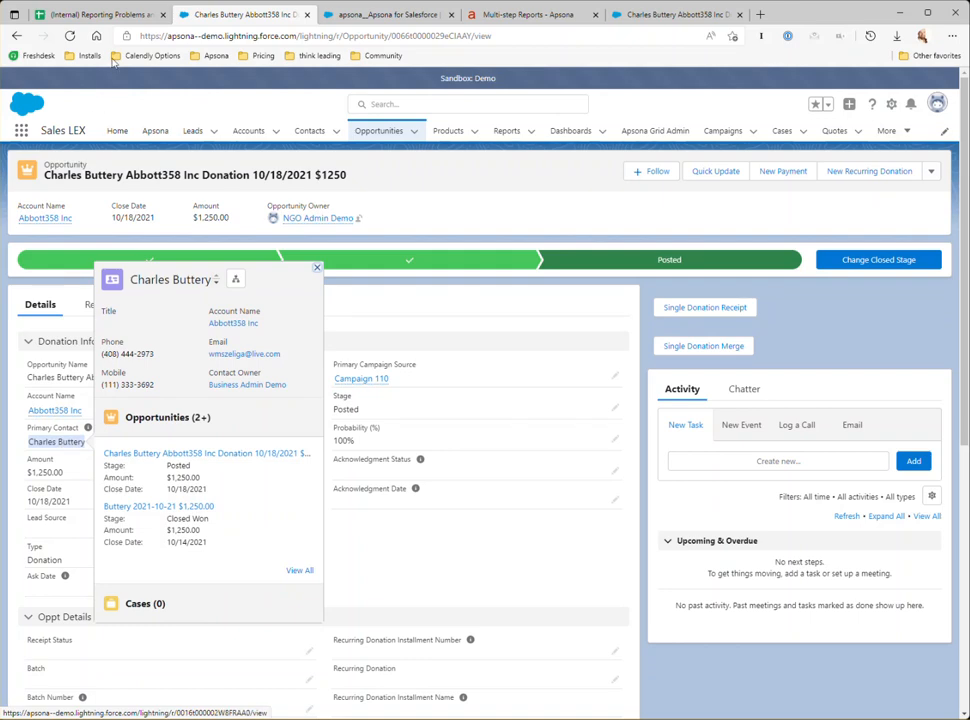
- Return to the report outline spreadsheet and set the opportunity count in the sample result row (cell BQ6) to 4
left_click(117, 17)
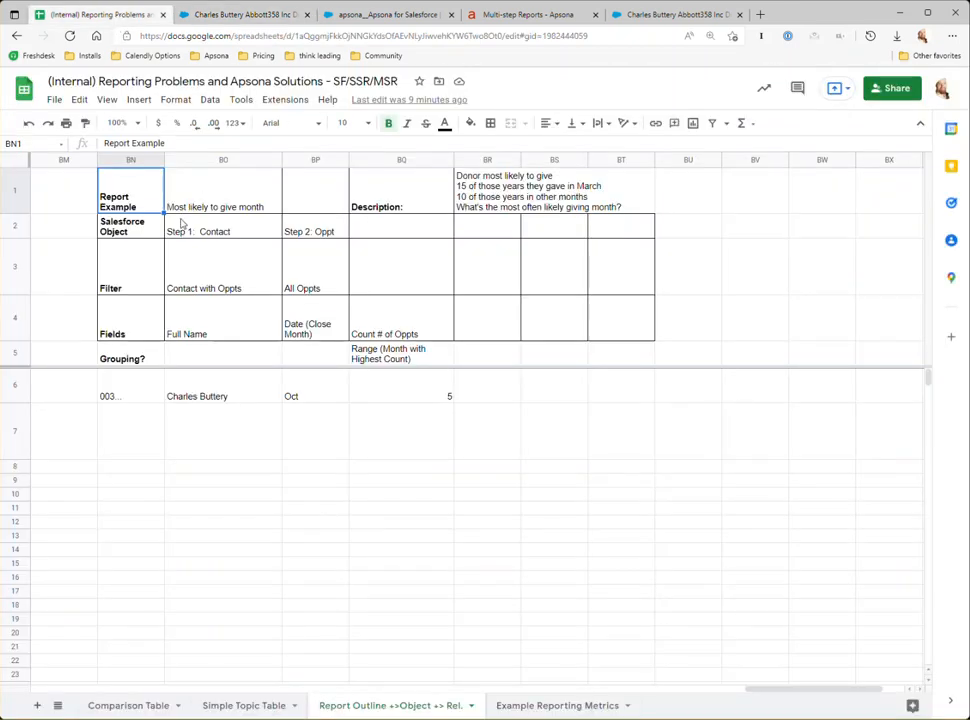
left_click(198, 326)
left_click(216, 385)
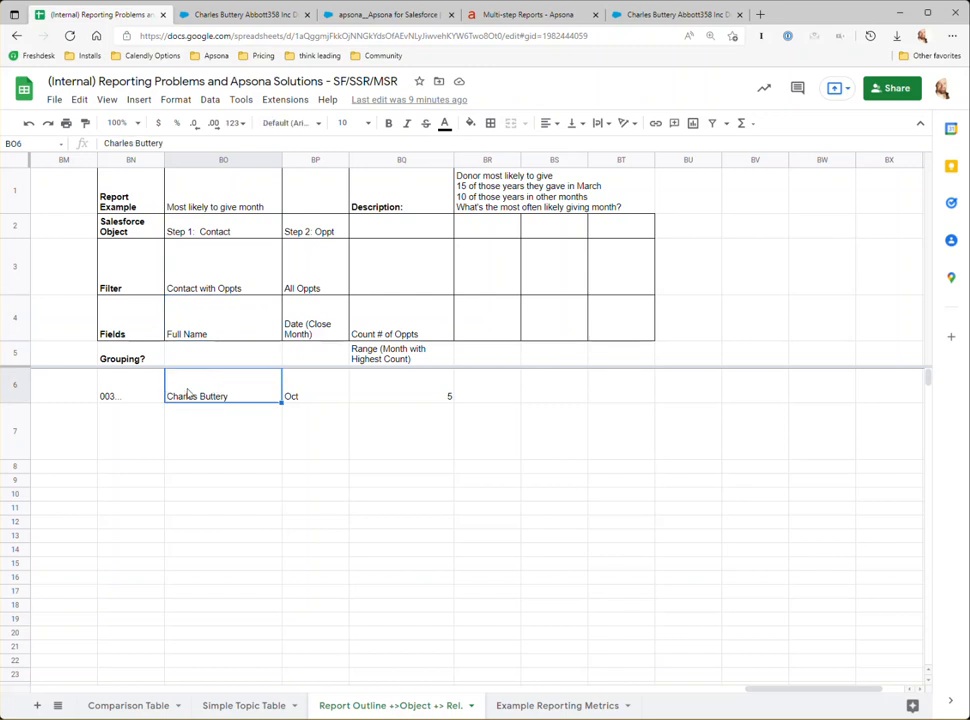
left_click(142, 389)
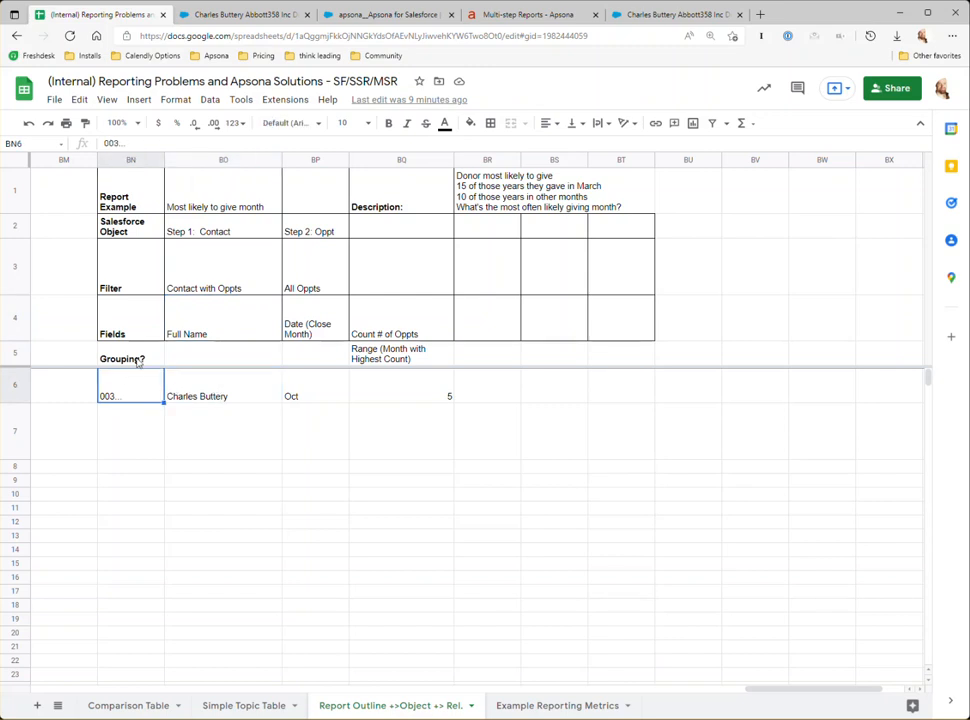
left_click(260, 387)
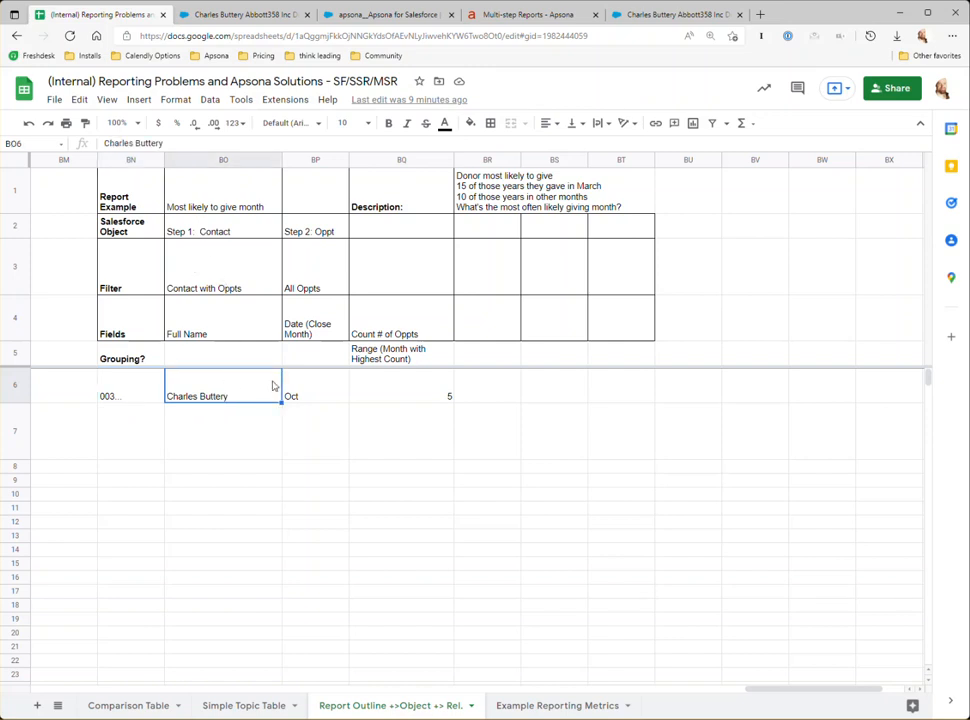
left_click(297, 390)
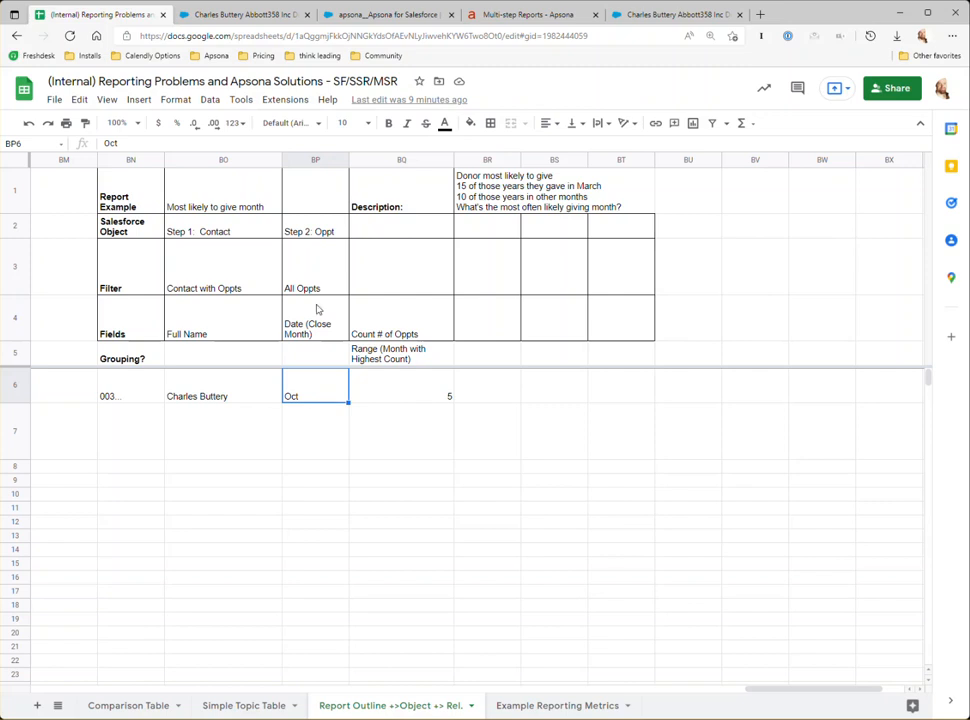
double_click(399, 392)
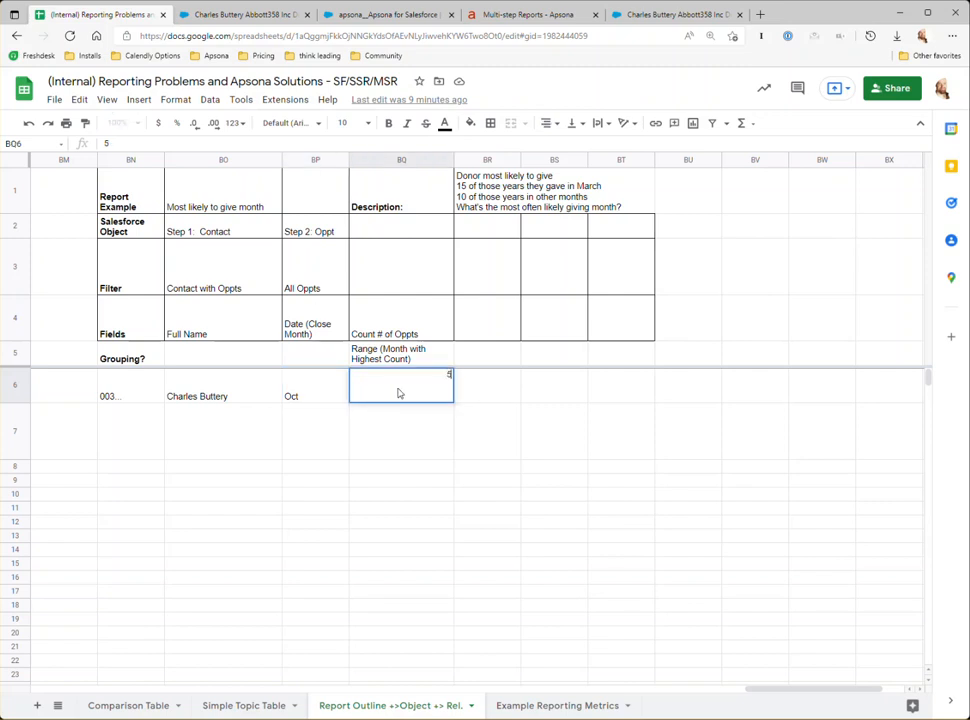
key("BackSpace")
type("4")
key("Return")
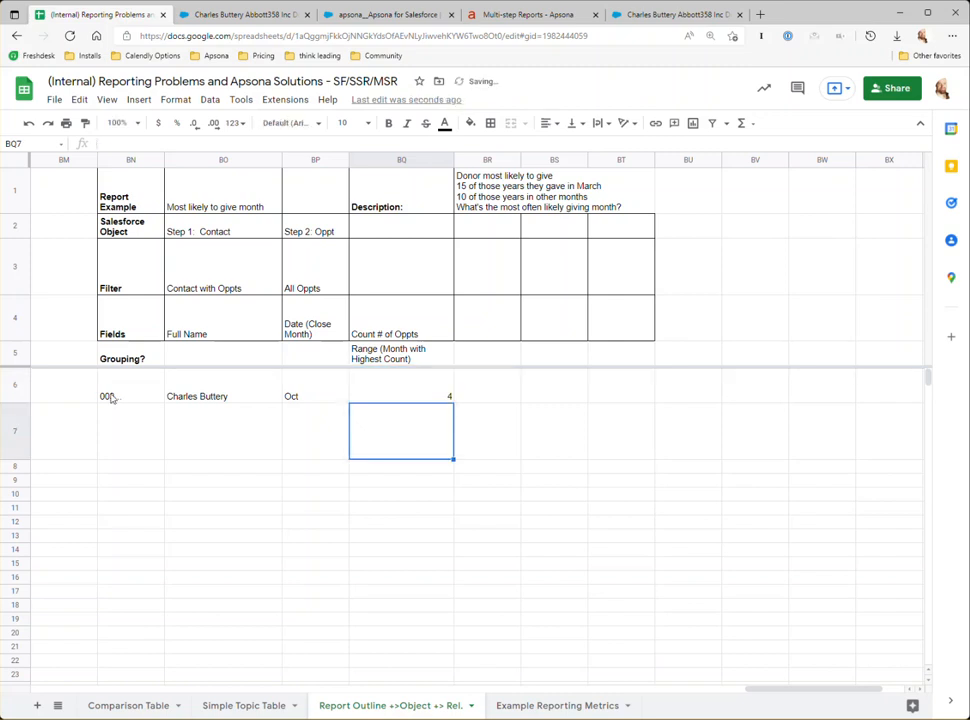
- Review the sample contact and the Step 1 Contact and Step 2 Oppt entries in the Salesforce Object row
left_click(260, 397)
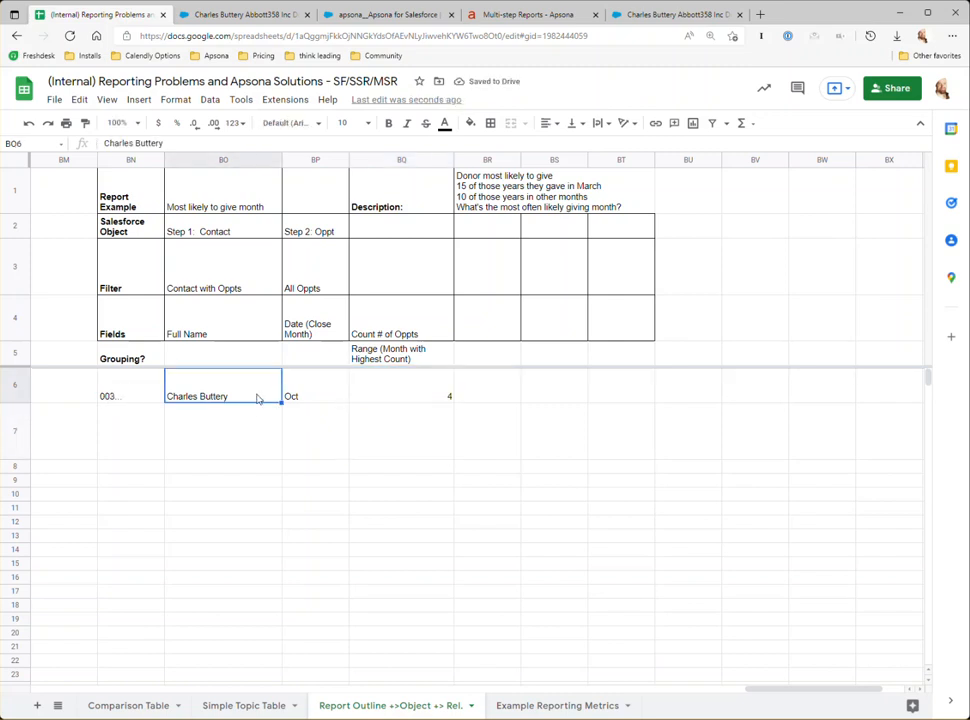
left_click(226, 236)
left_click(300, 233)
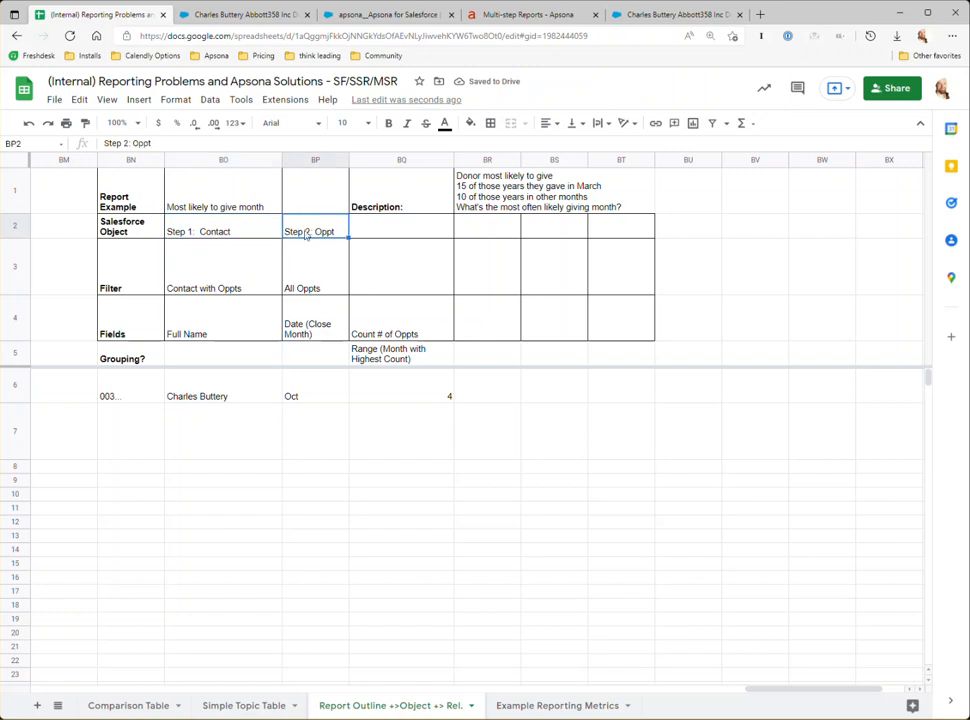
left_click(275, 236)
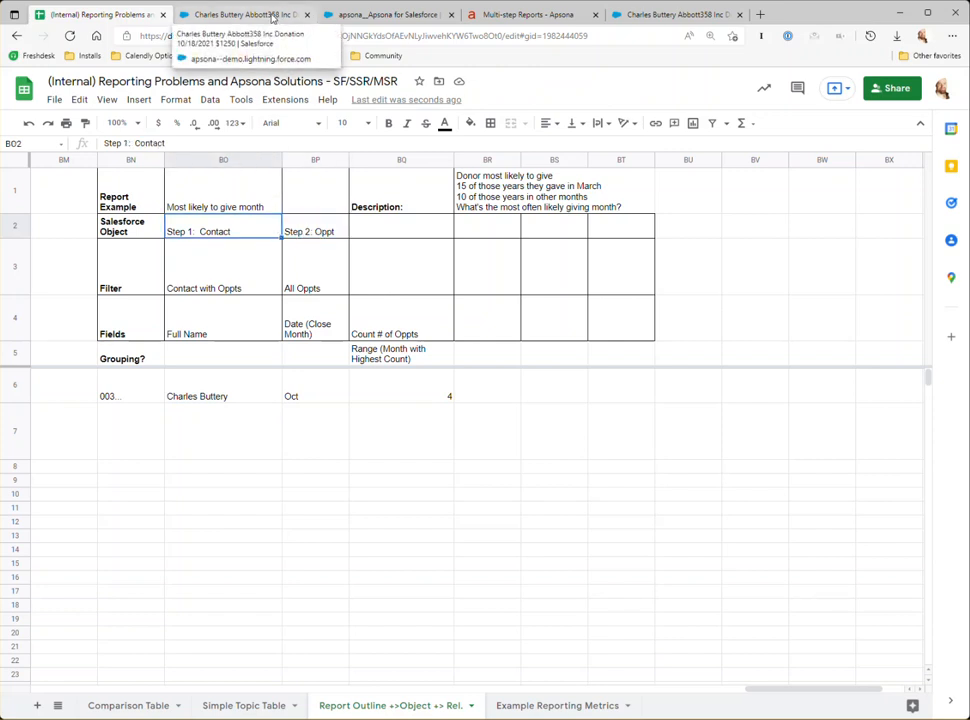
- Switch to Apsona for Salesforce and name the new multi-step report "Most likely to give month"
left_click(385, 14)
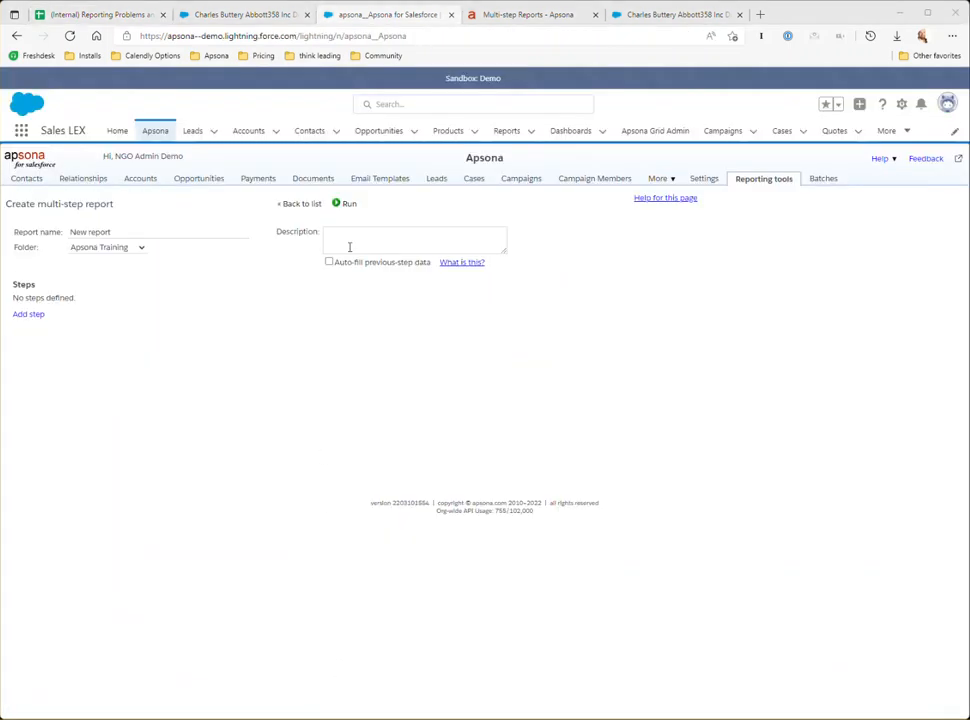
mouse_move(760, 181)
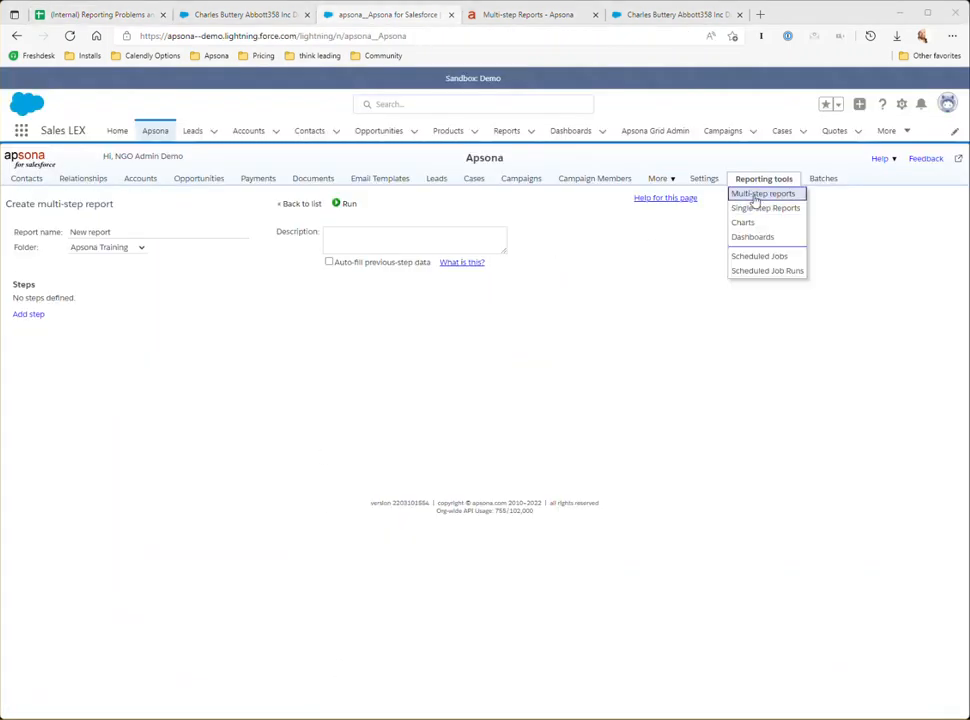
left_click_drag(128, 231, 23, 230)
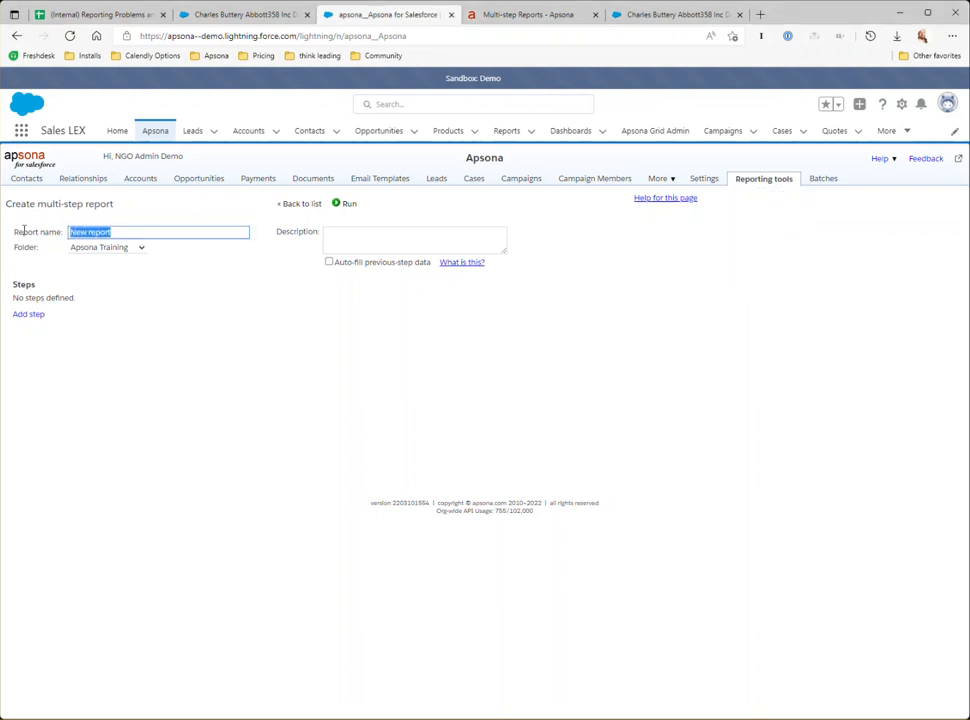
type("Most likely")
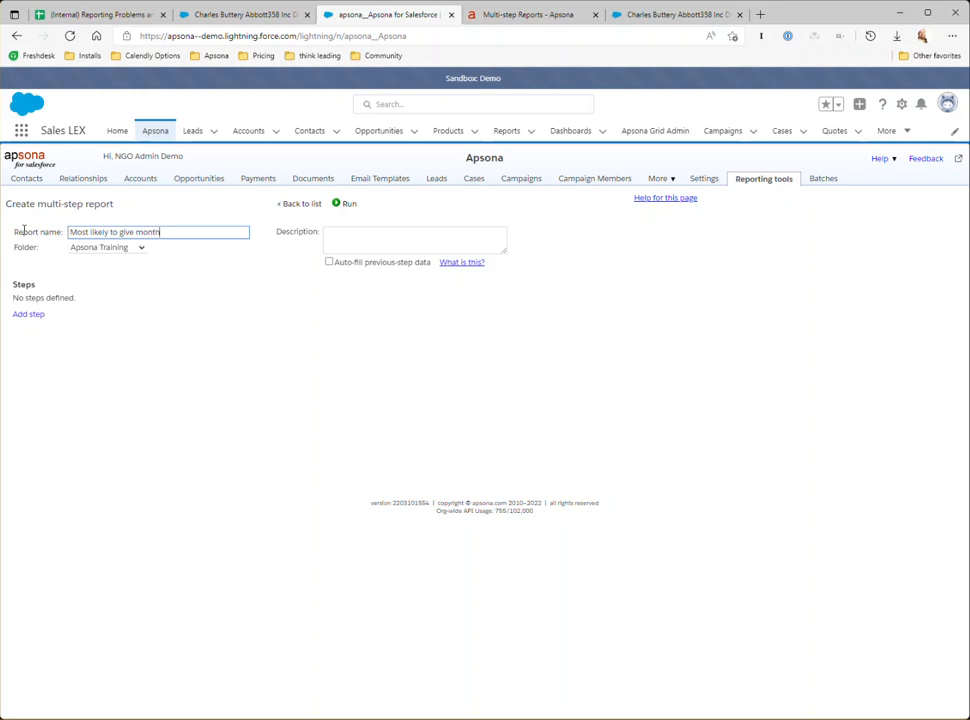
type(" to give month")
- Add a report step named "Contact" that gets its data from the Contact database object
left_click(27, 316)
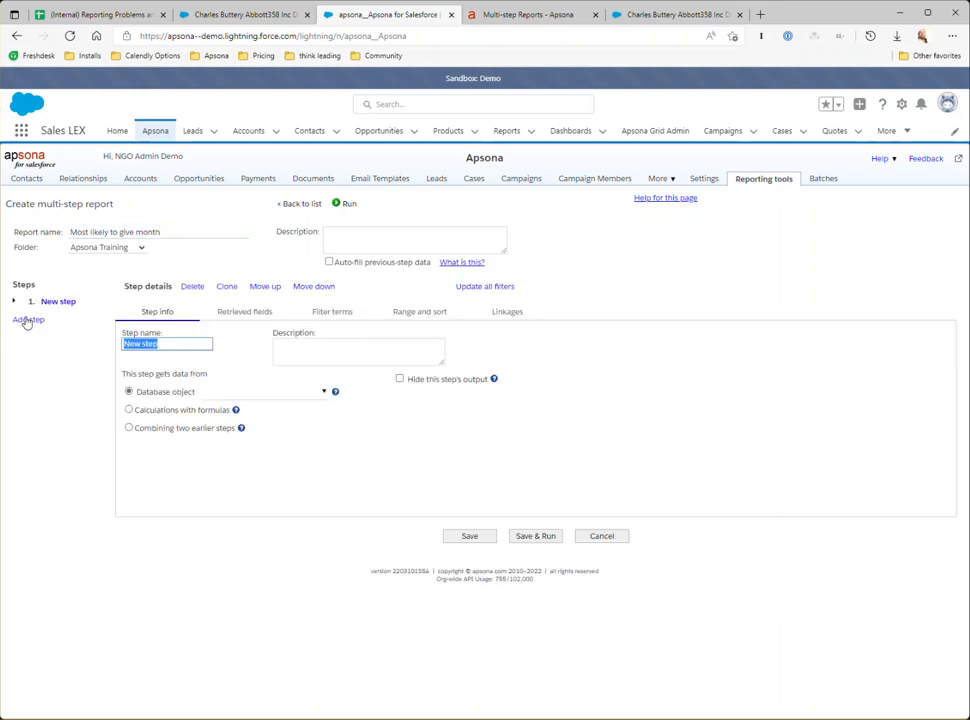
type("Contact")
left_click(229, 392)
type("Oppo")
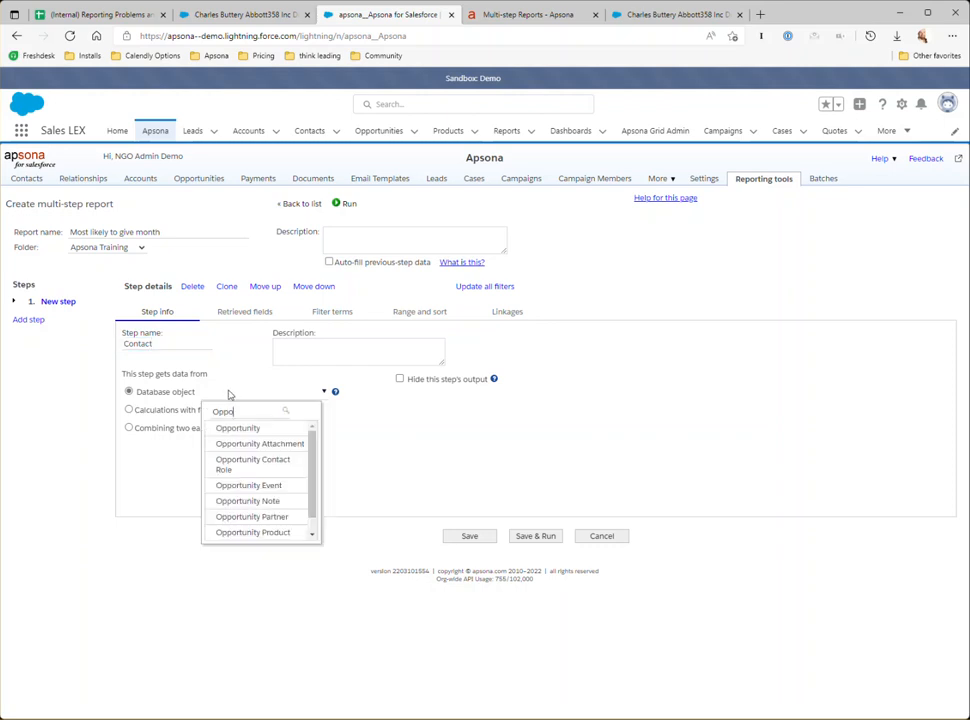
key("ctrl+a")
type("Contac")
left_click(228, 429)
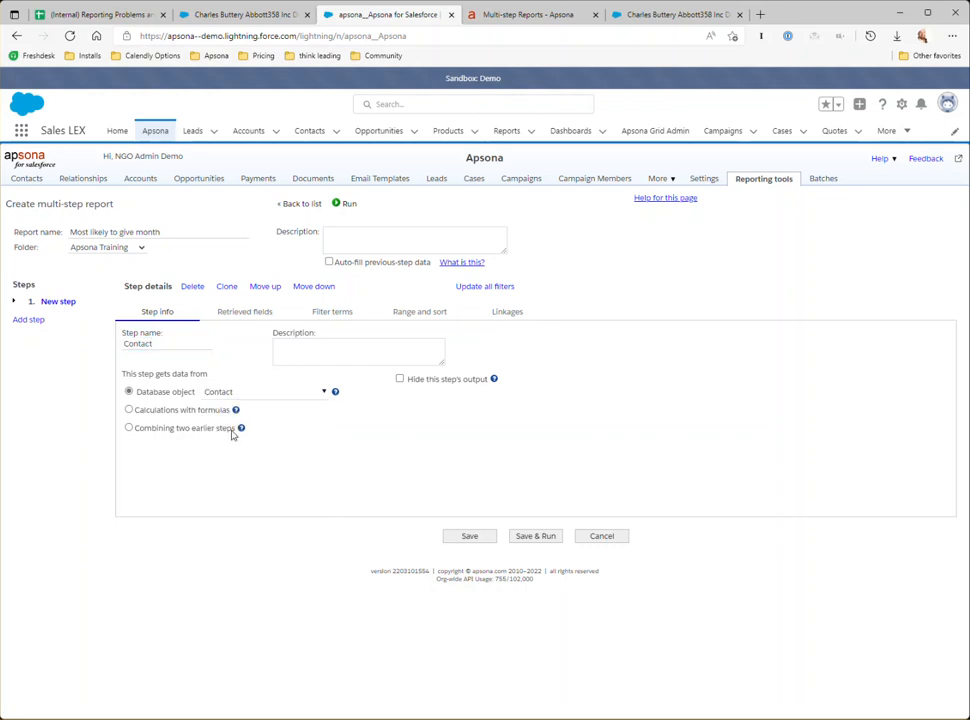
- Add Contact ID and Full Name as the retrieved fields of the Contact step
left_click(231, 316)
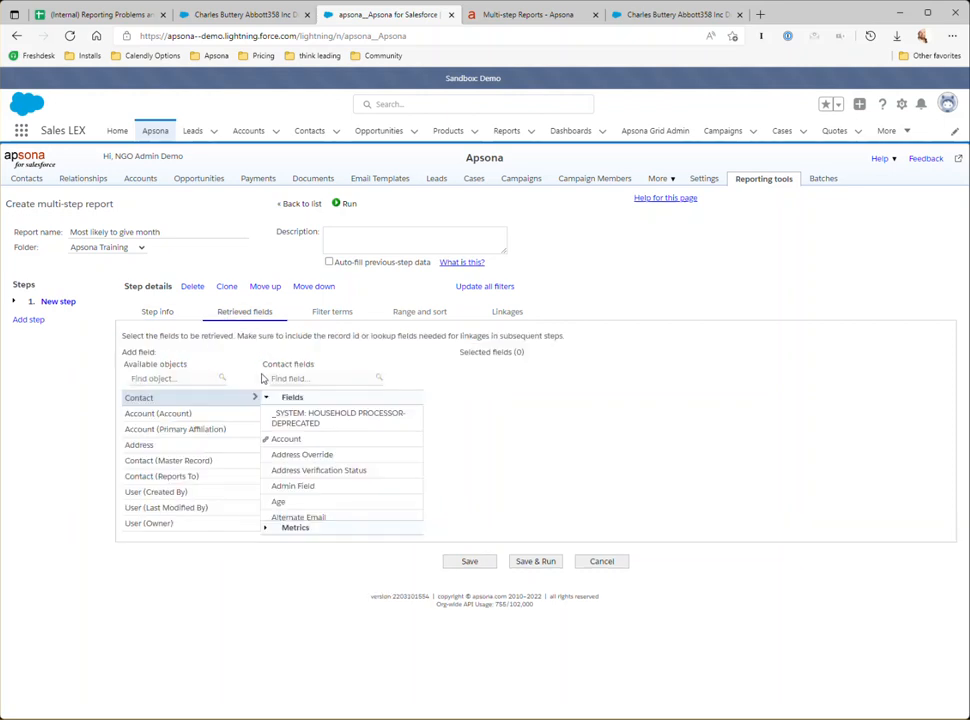
left_click(290, 378)
type("id")
left_click(289, 429)
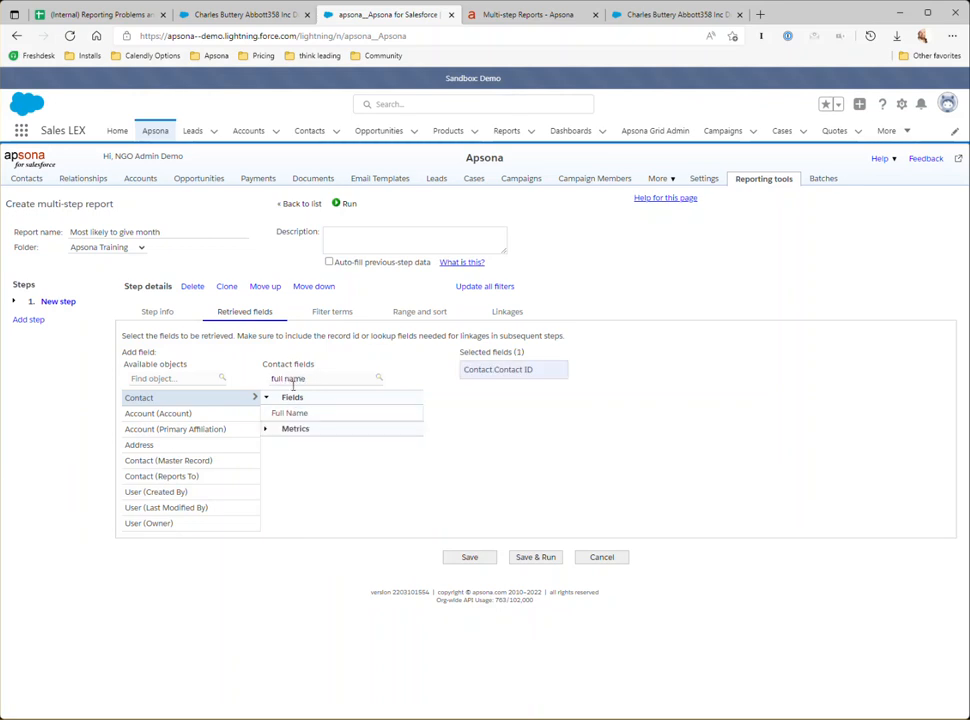
left_click(299, 413)
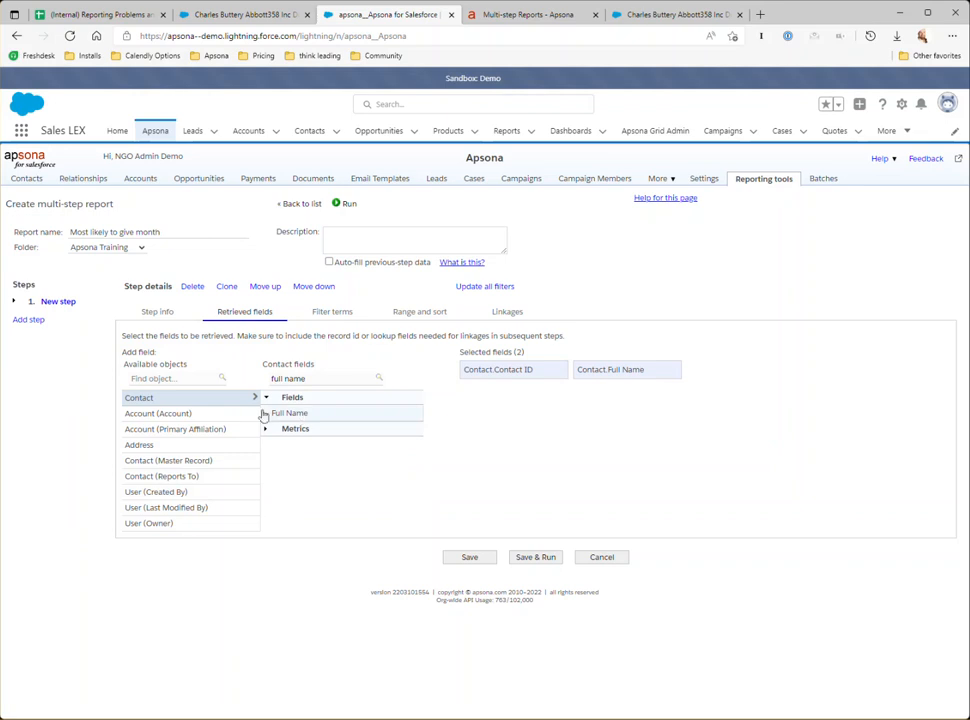
- Add a filter term to the Contact step requiring that Opportunity ID of Opportunity via Primary Contact exists
left_click(325, 322)
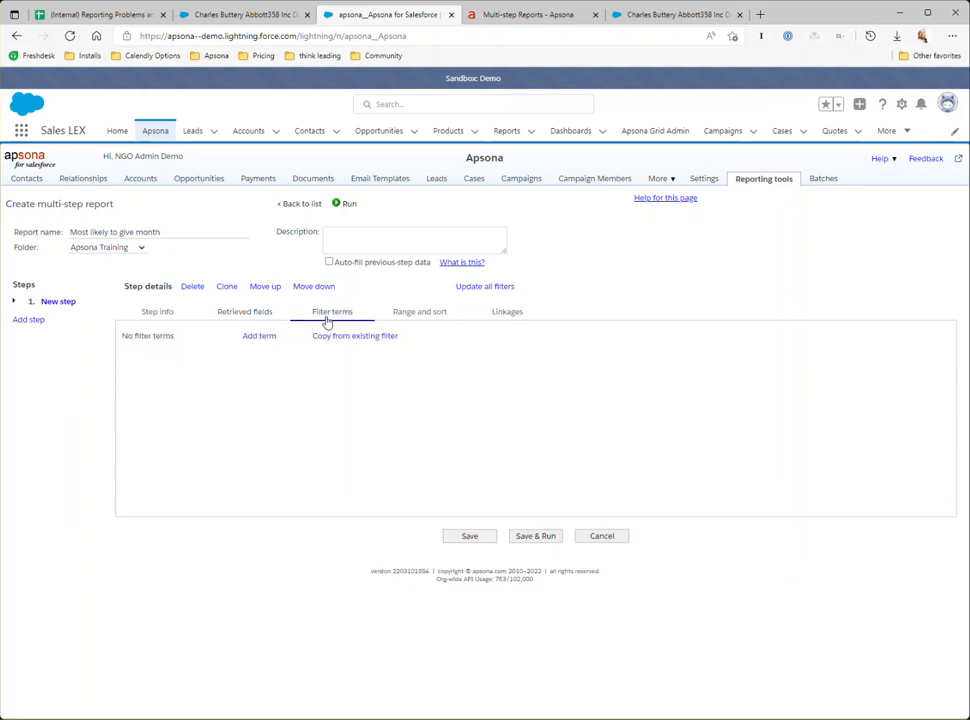
left_click(268, 339)
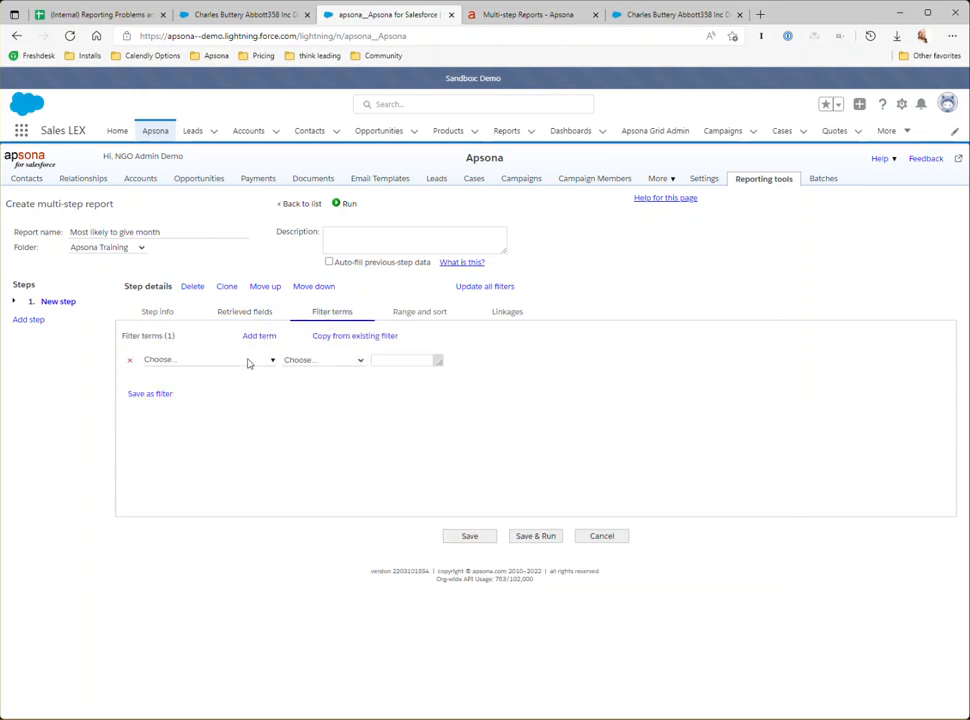
left_click(245, 362)
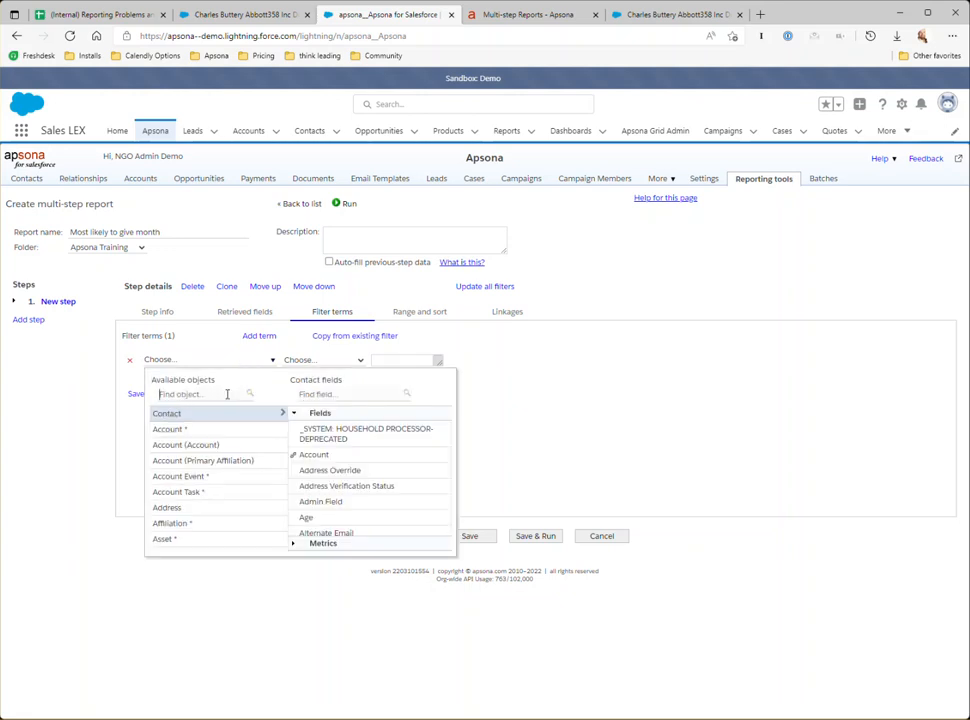
type("oppor")
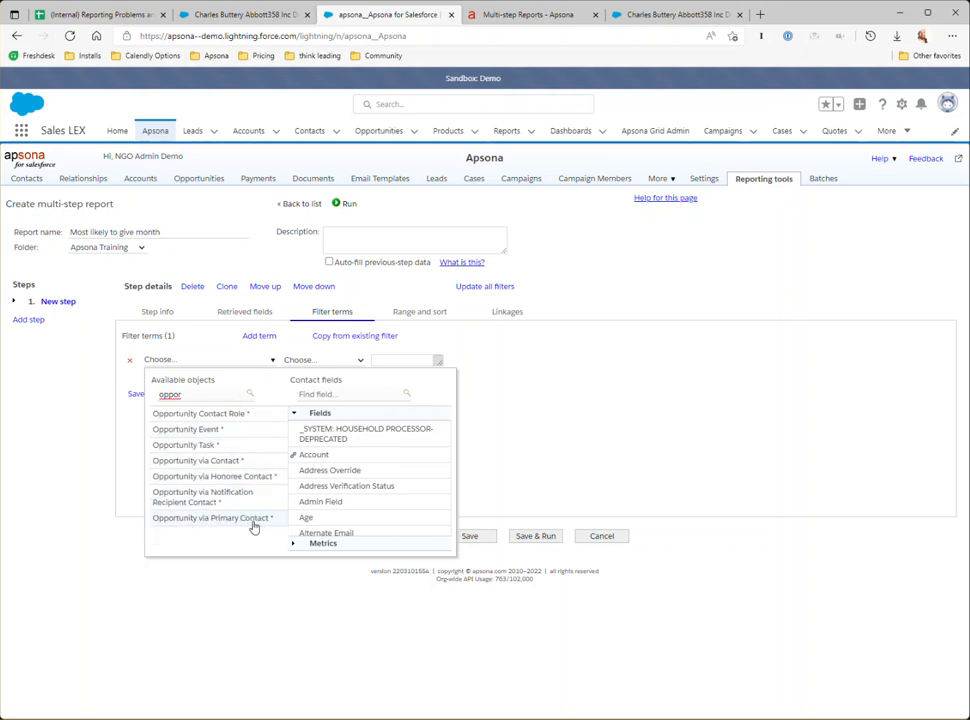
left_click(247, 514)
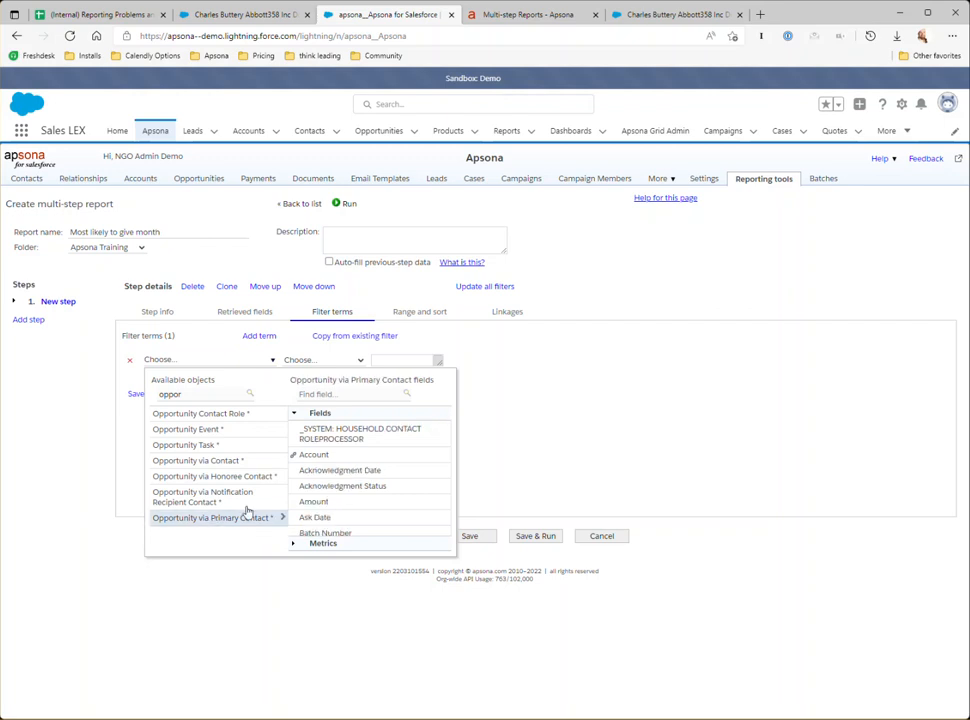
left_click(307, 394)
type("id")
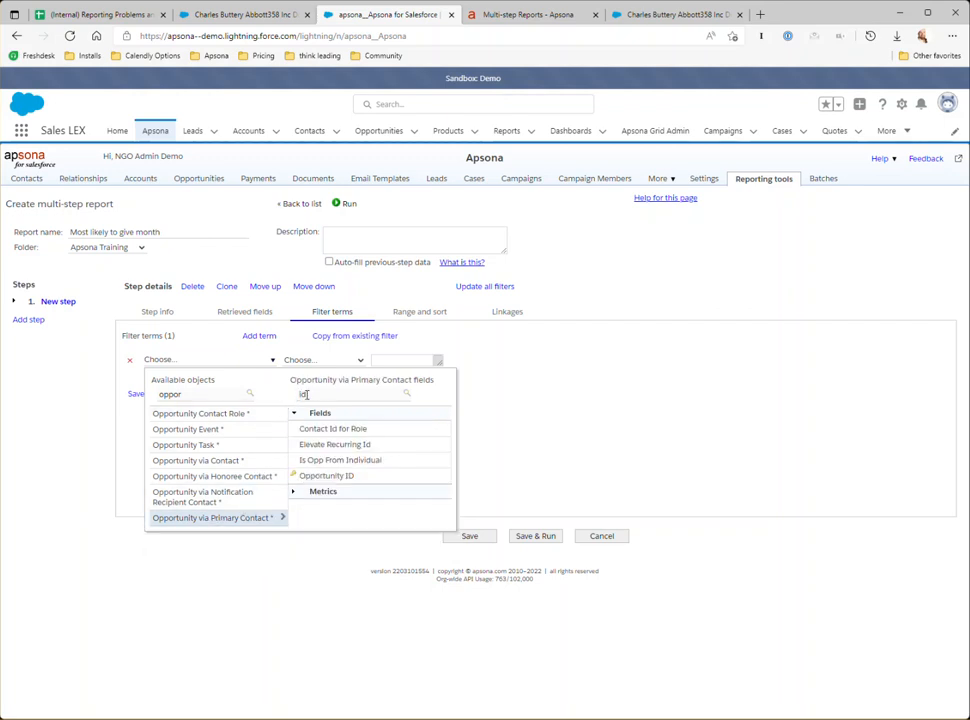
left_click(318, 477)
left_click(322, 361)
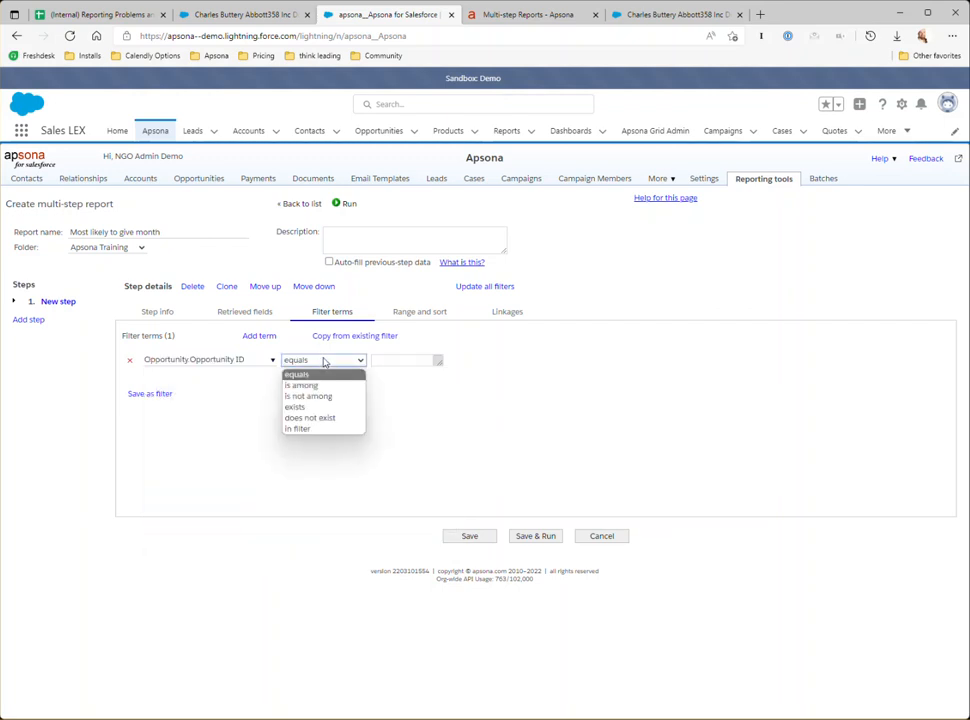
left_click(320, 409)
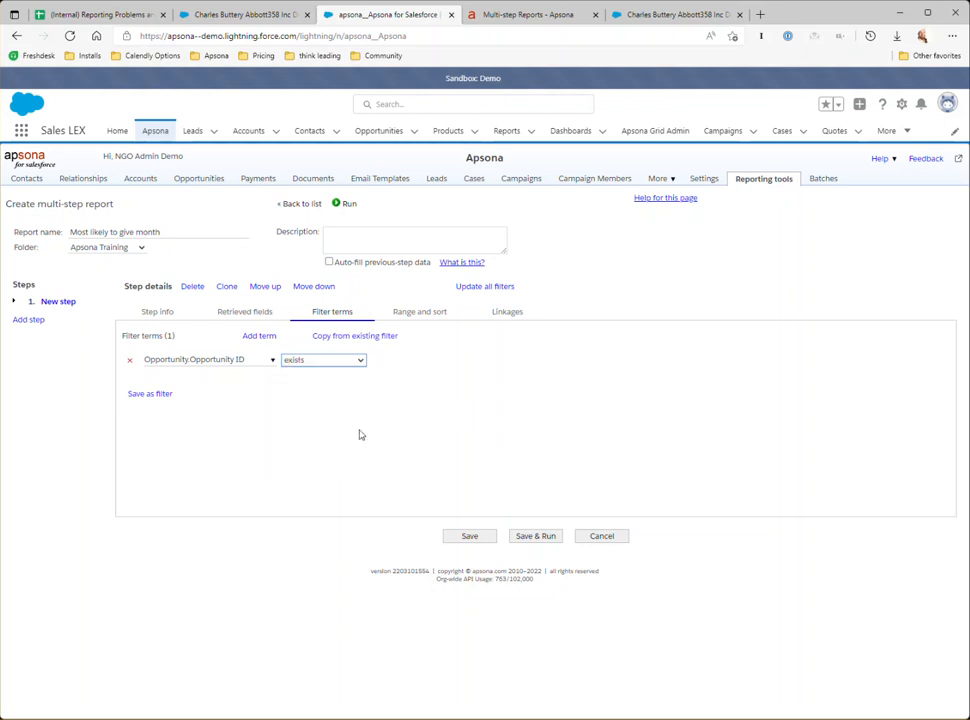
- Save the multi-step report and reopen the filter terms of its Contact step for editing
left_click(467, 536)
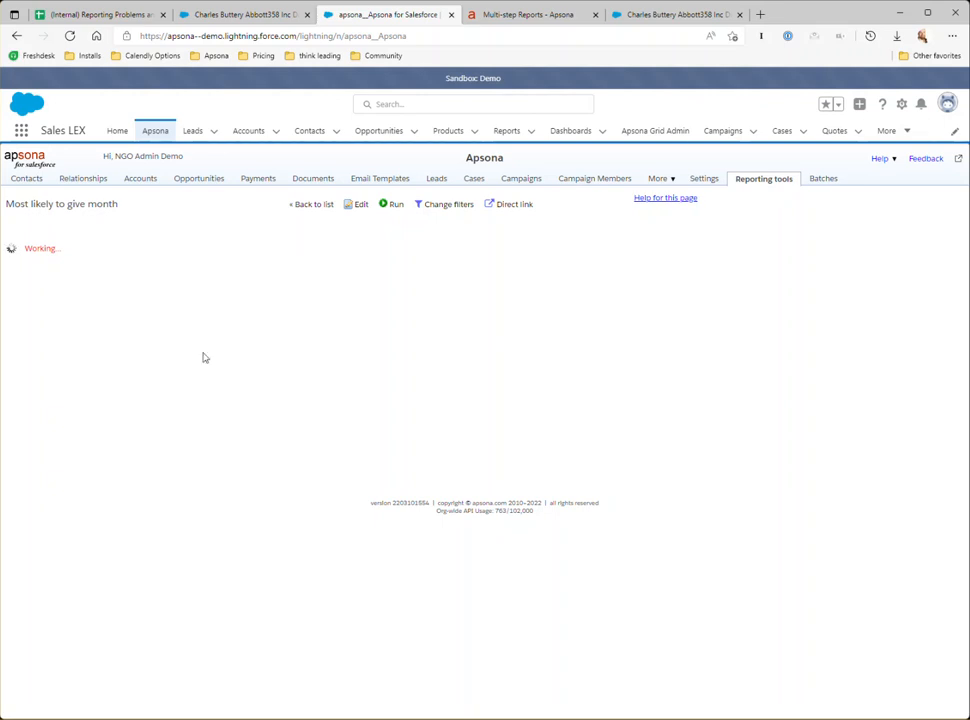
left_click(357, 206)
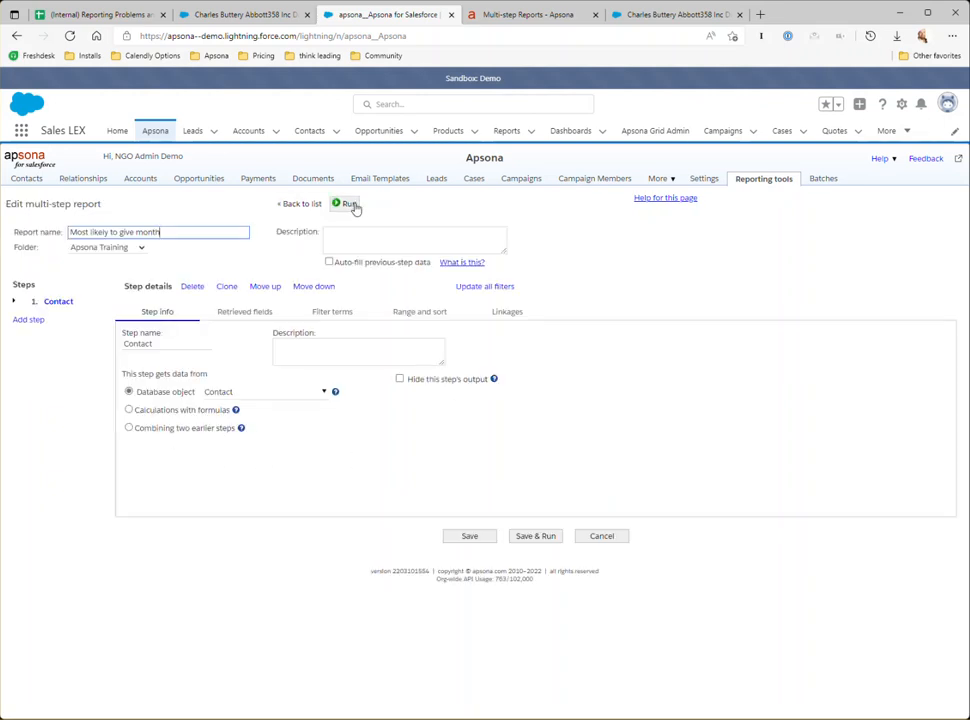
left_click(323, 314)
- Open the primary contact's record from the donation opportunity, copy its record ID from the web address, and return to the Apsona report
left_click(235, 14)
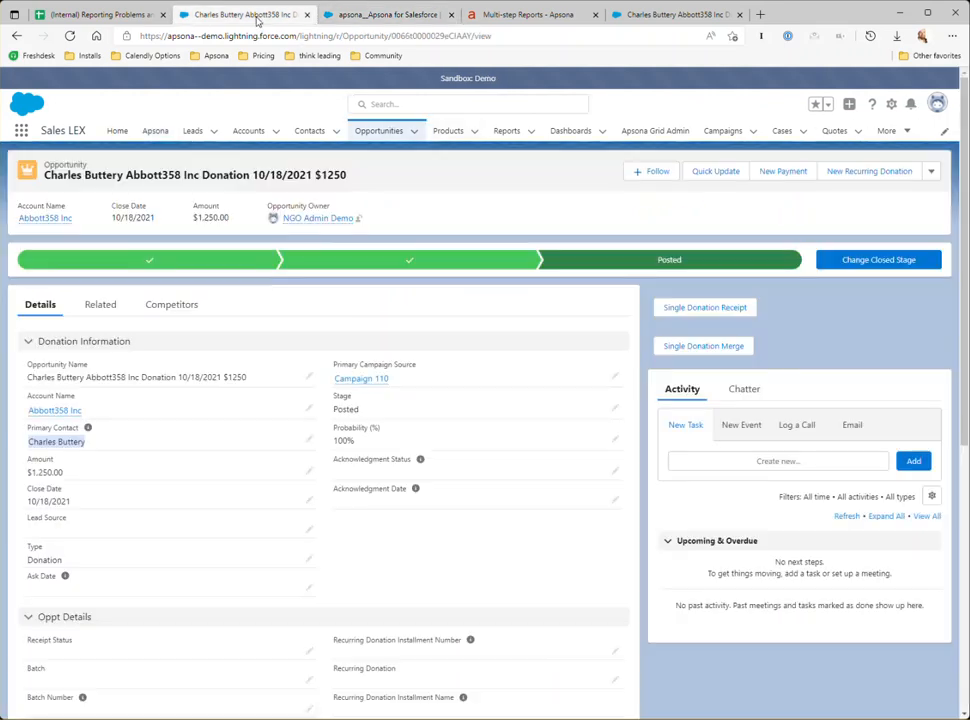
left_click(64, 444)
double_click(416, 36)
left_click(318, 15)
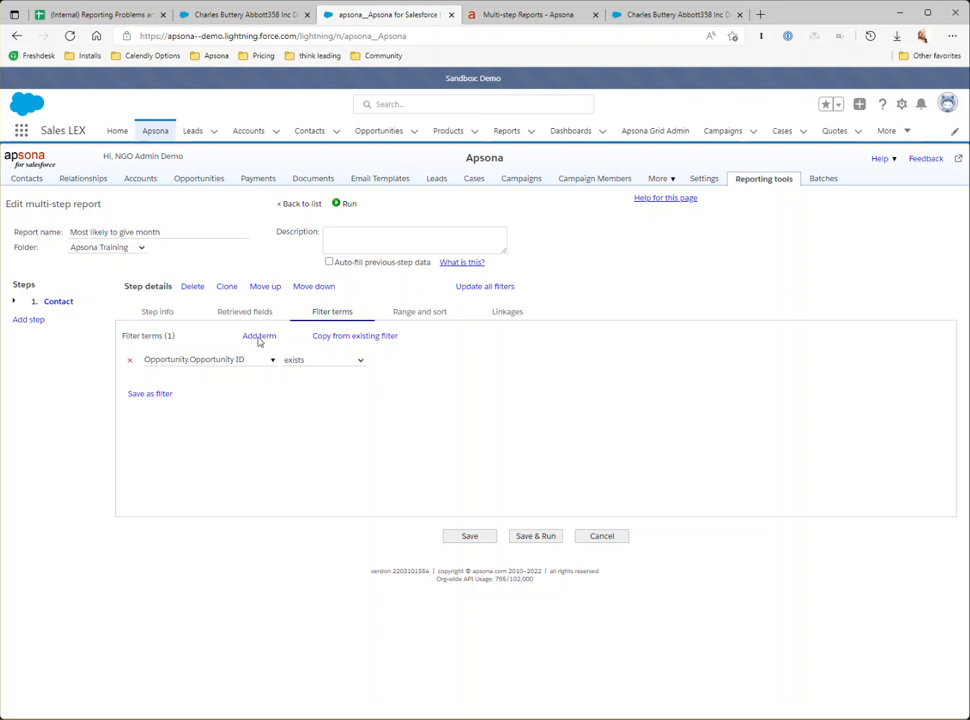
- Add a second Contact step filter term requiring Contact ID to equal the copied record ID, and save and run the report
left_click(259, 337)
left_click(235, 381)
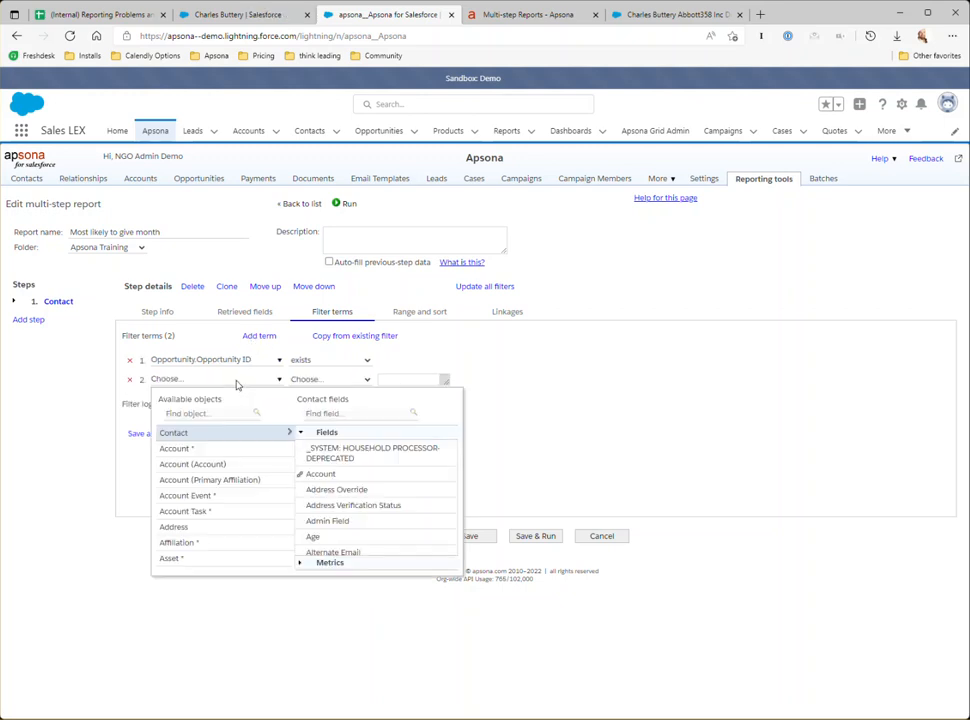
type("a")
left_click(320, 461)
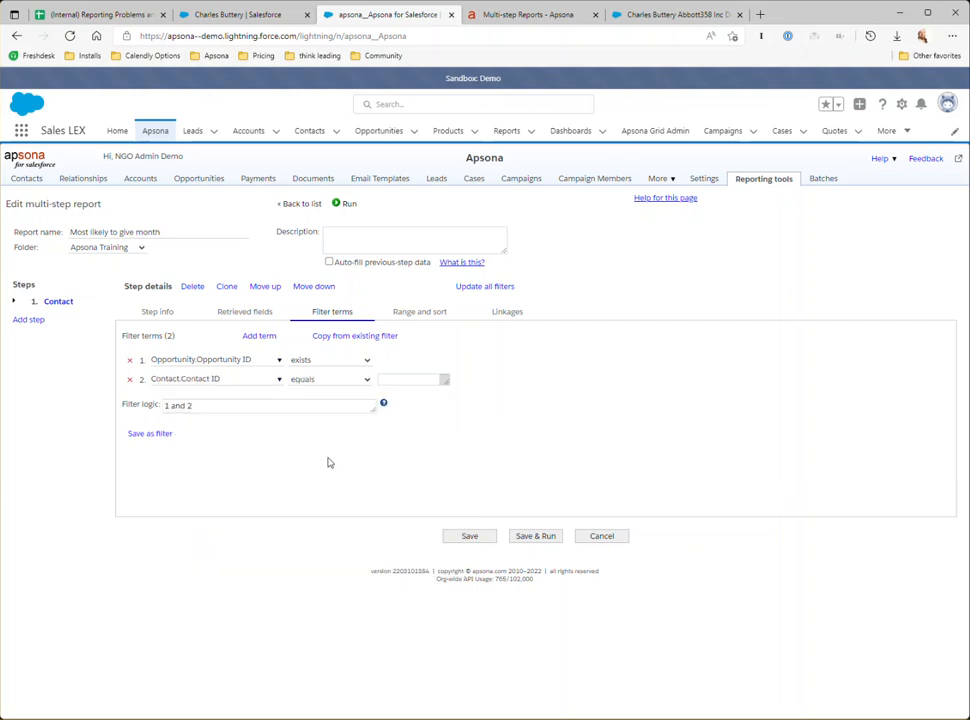
left_click(414, 379)
type("NJAA2")
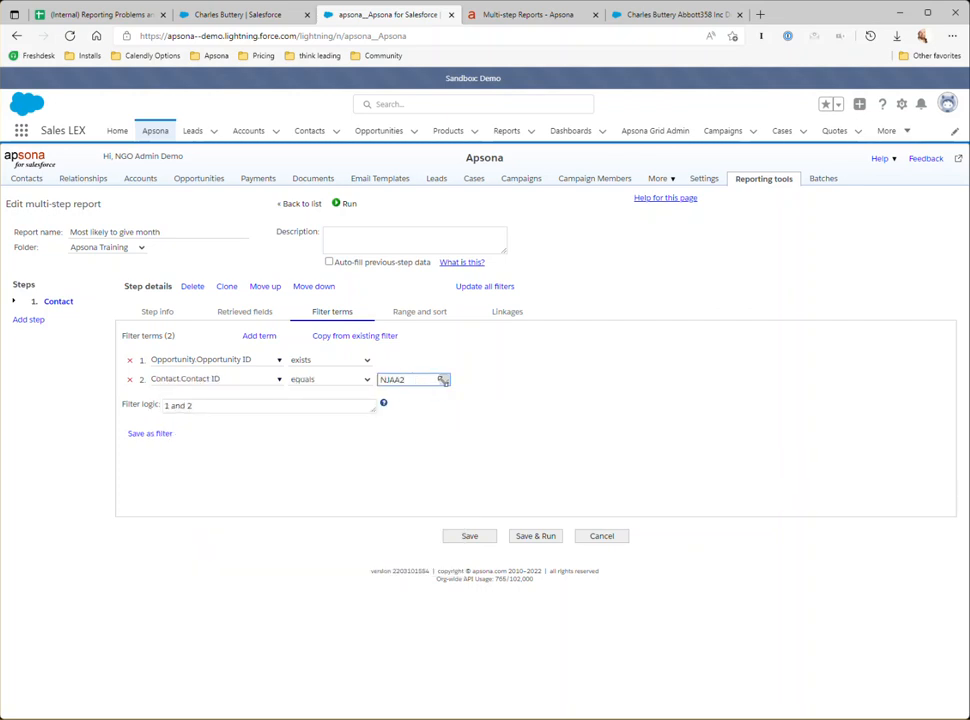
left_click_drag(443, 381, 517, 413)
left_click(535, 538)
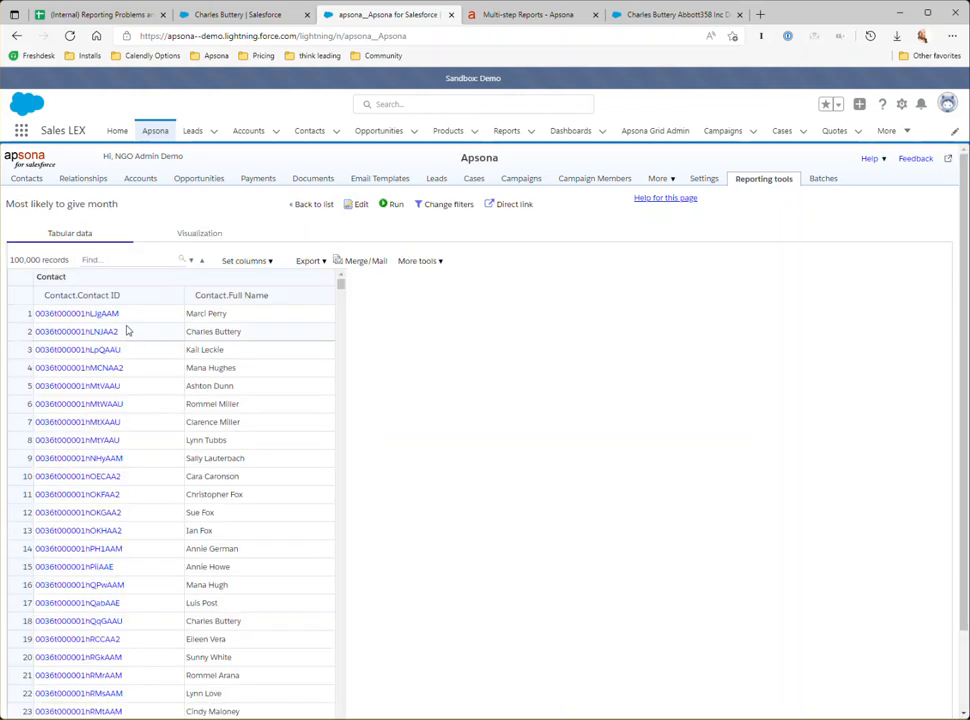
- Return to the Contact step's filter terms and save and run the report again for the single test contact
left_click(362, 205)
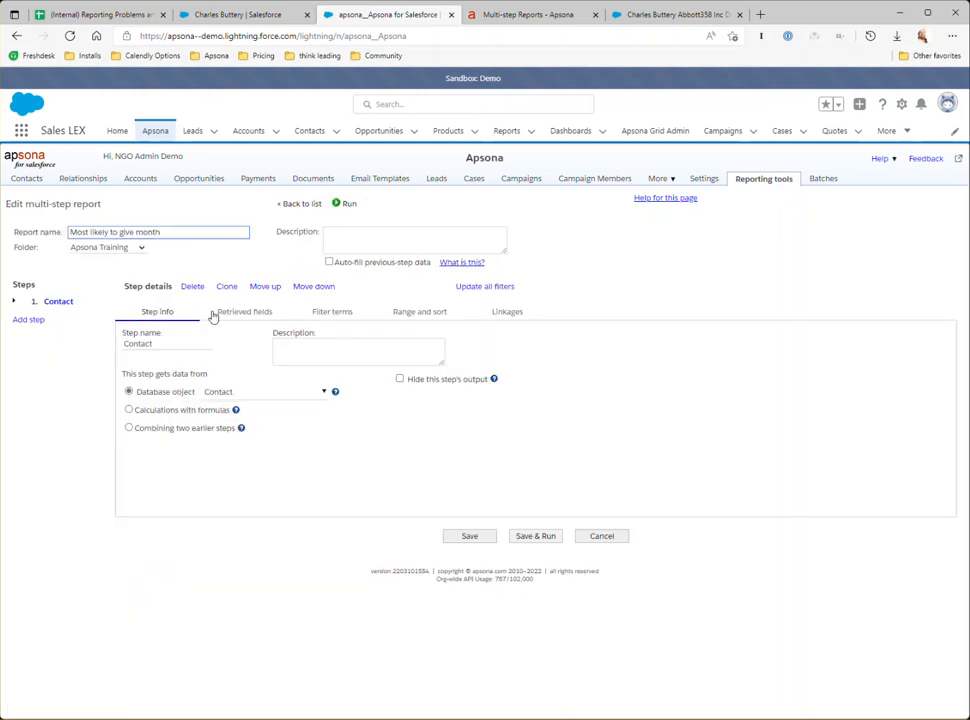
left_click(333, 313)
left_click(555, 537)
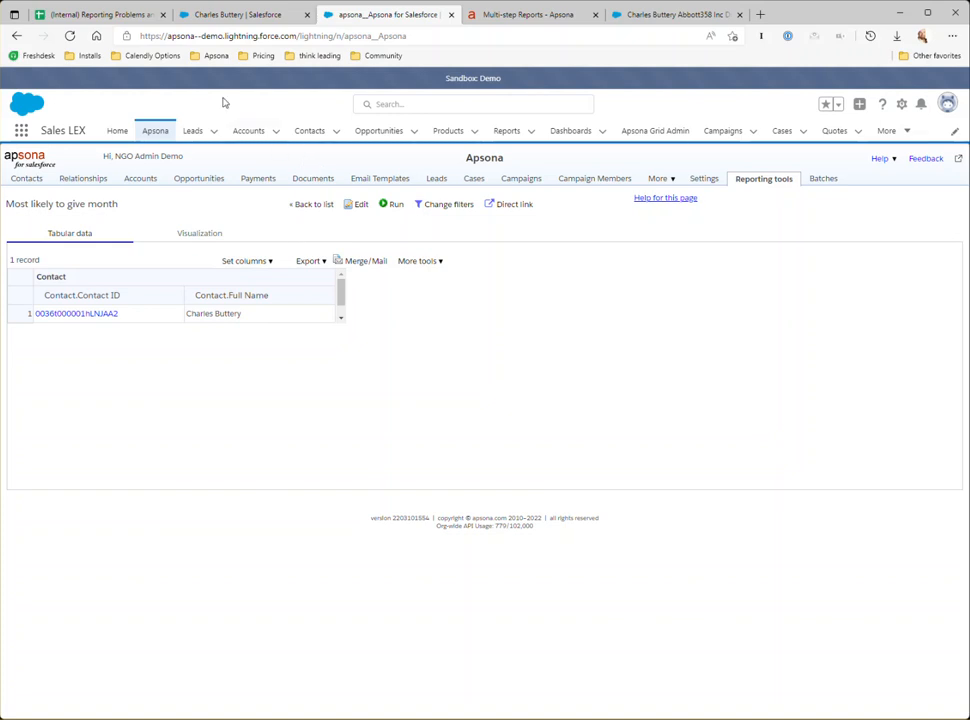
- Switch to the Google Sheets outline and review the Contact and Oppt steps' filters, fields and example row
left_click(105, 15)
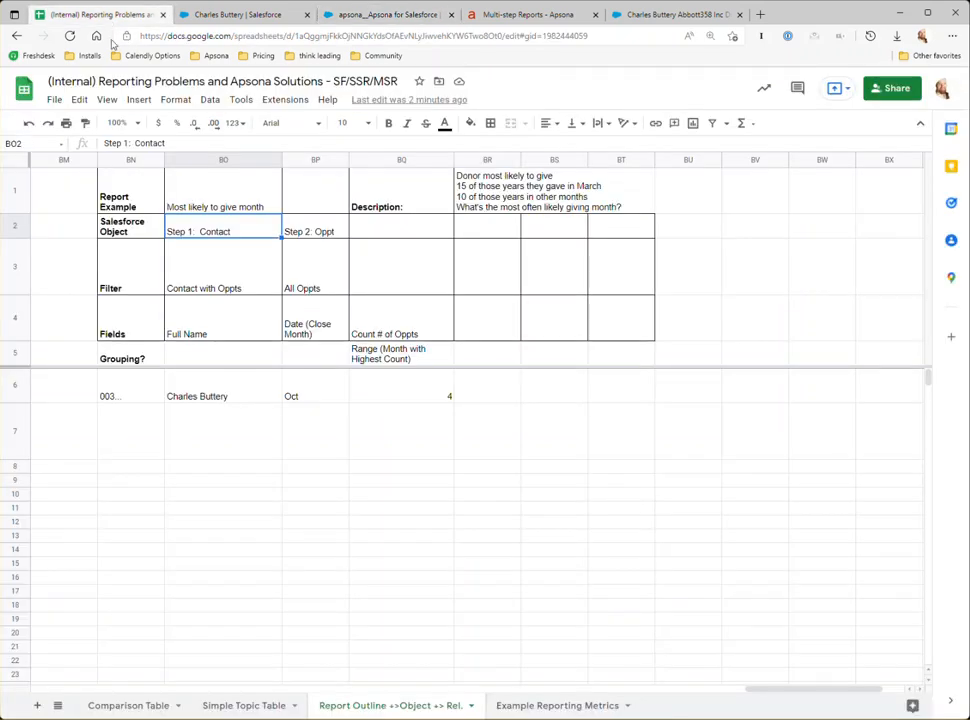
left_click(136, 393)
left_click(212, 397)
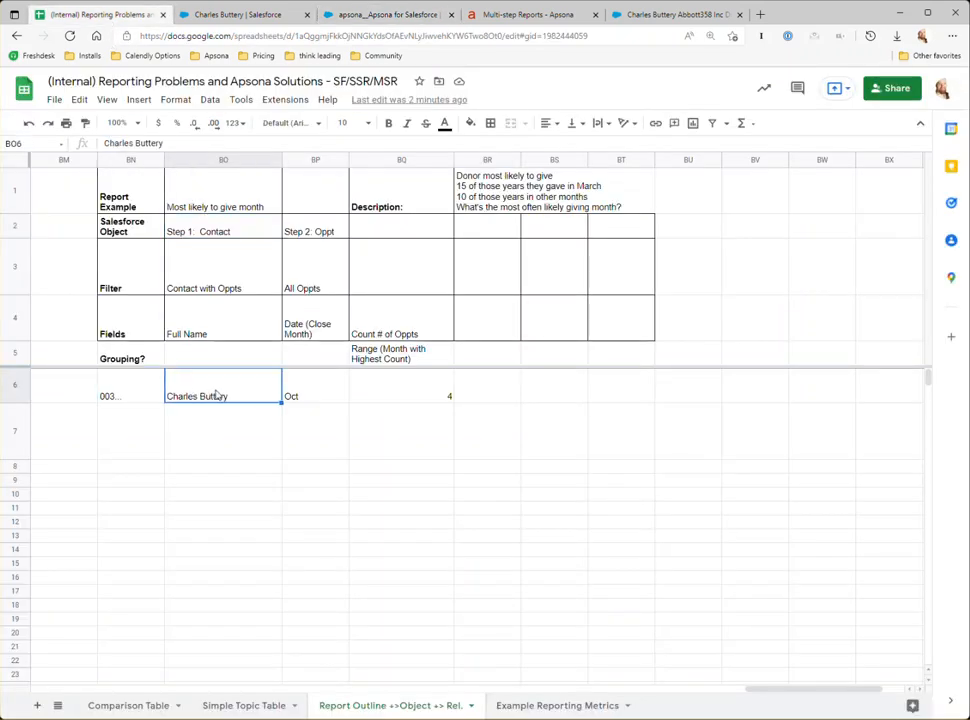
left_click(301, 390)
left_click(328, 236)
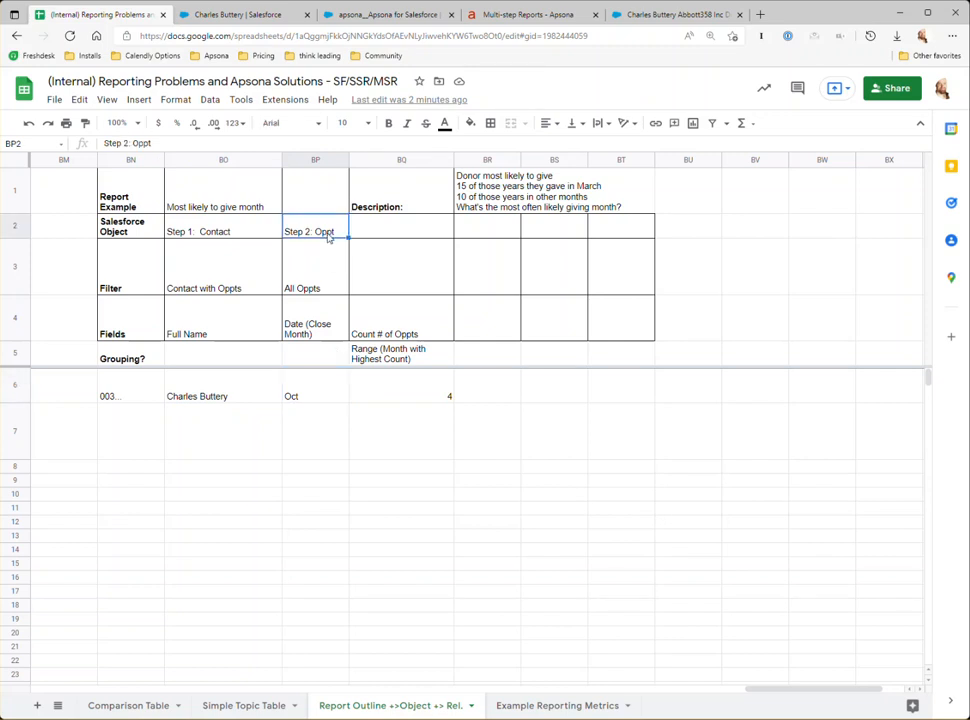
left_click(329, 272)
left_click(330, 314)
left_click(317, 284)
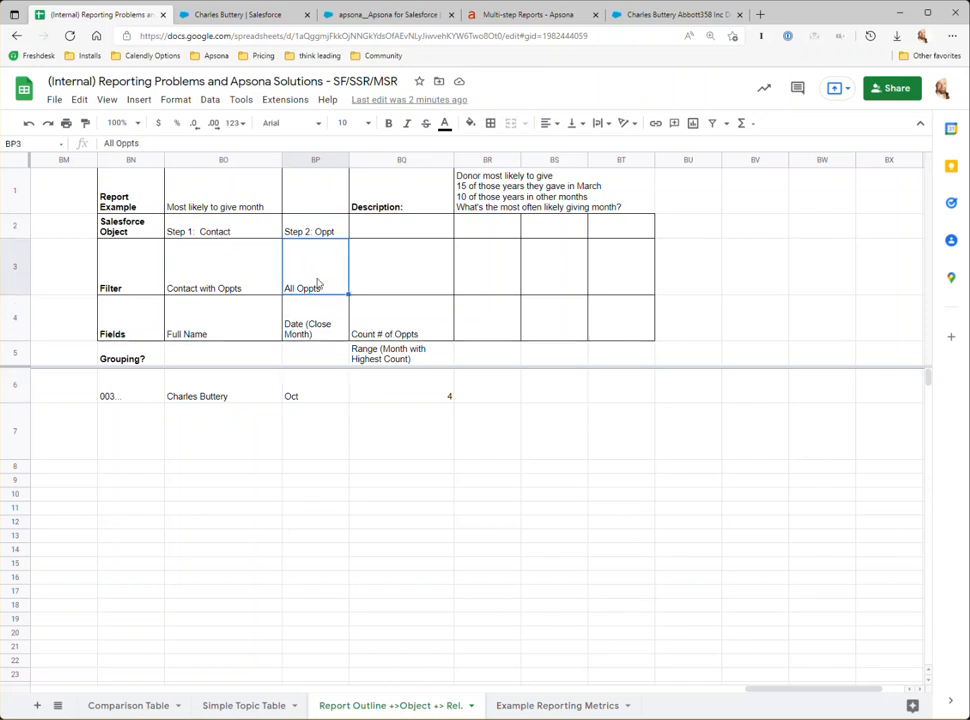
left_click(241, 266)
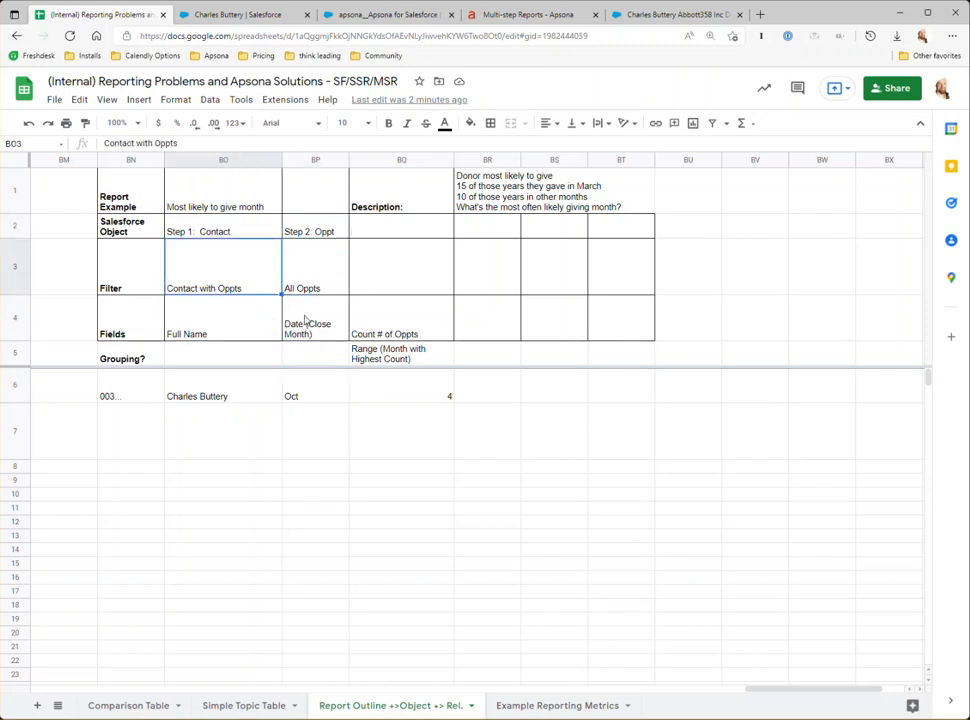
left_click(306, 318)
left_click(440, 392)
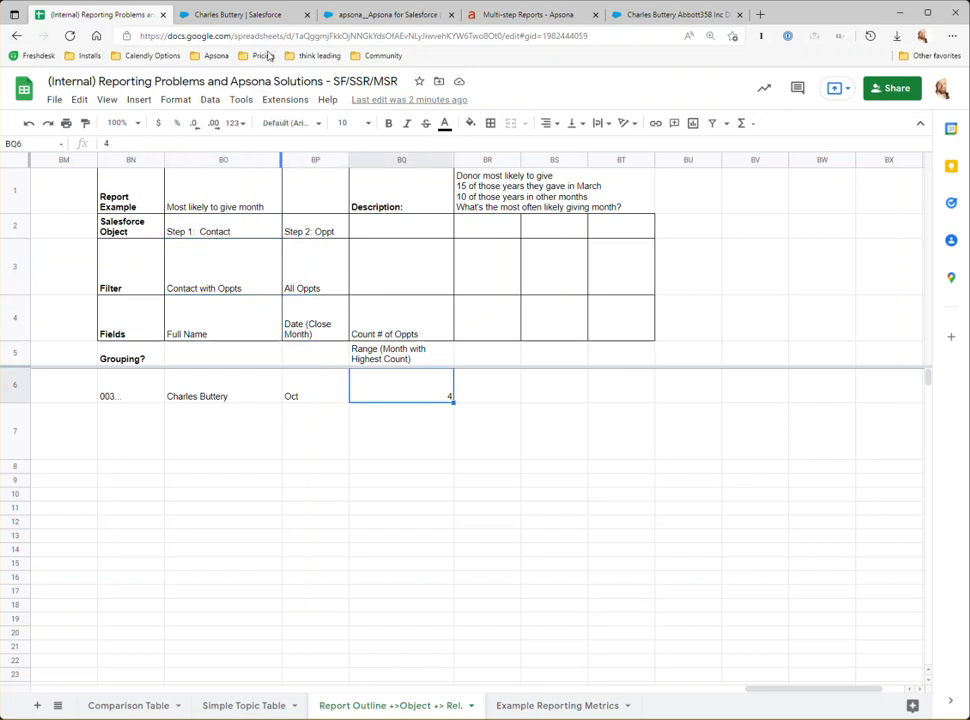
- Switch back to Apsona and add a second report step named "Oppts" that gets its data from the Opportunity database object
left_click(355, 15)
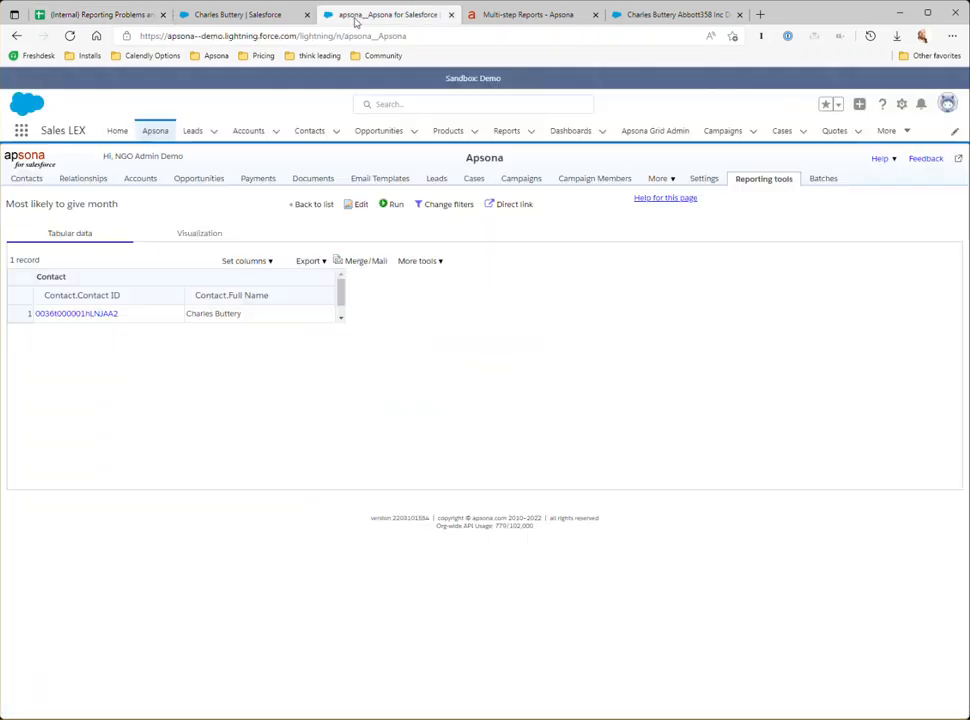
left_click(357, 204)
left_click(30, 320)
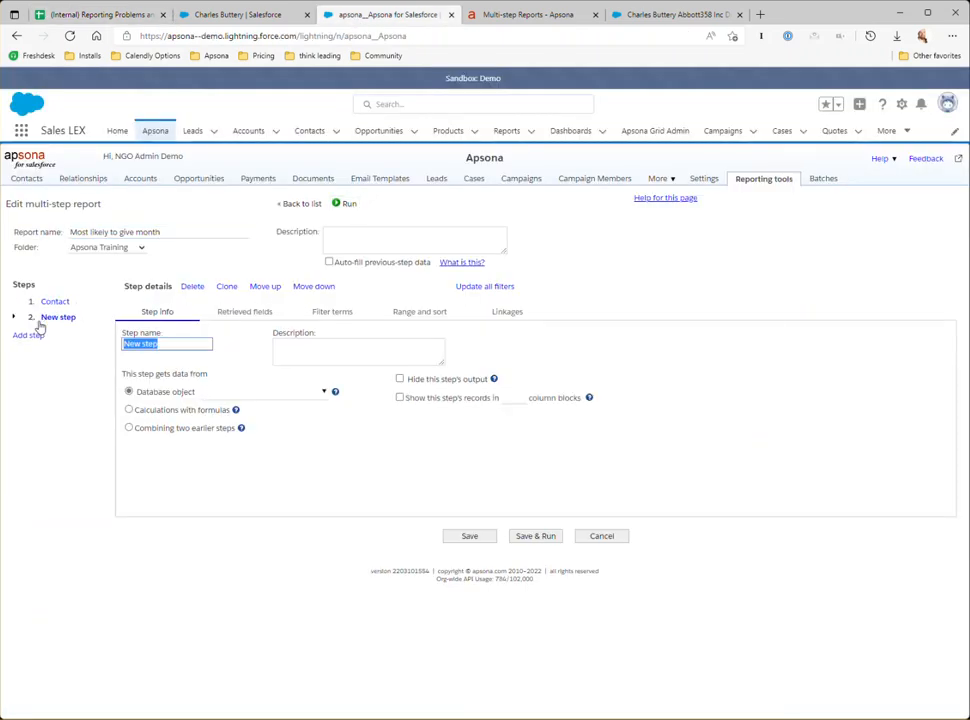
type("Oppts")
left_click(266, 391)
type("Contact")
key("ctrl+a")
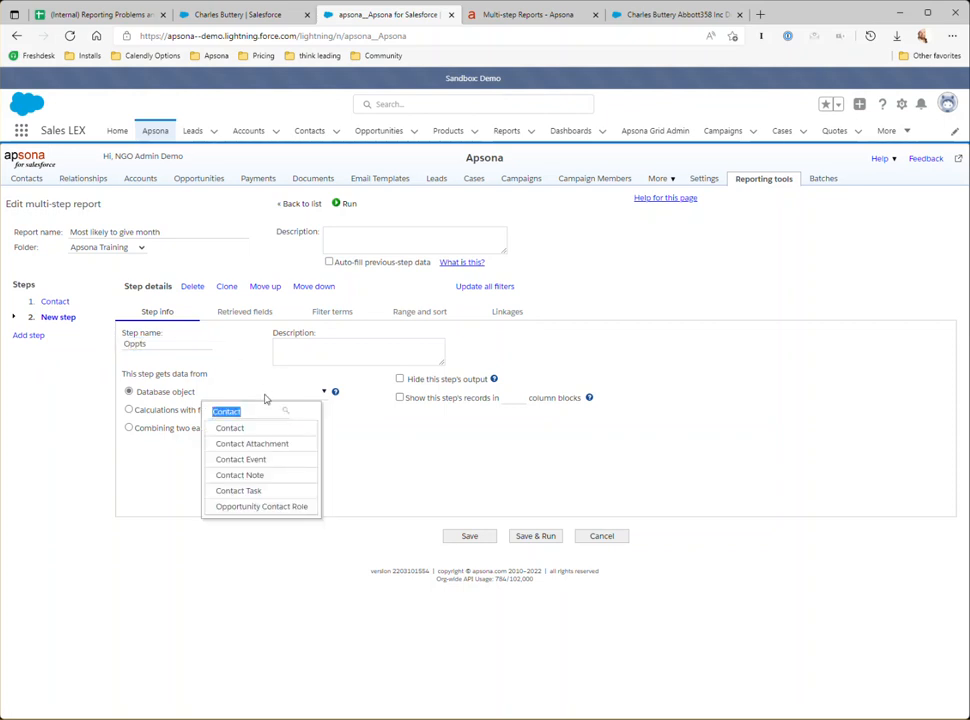
type("C")
type("ppor")
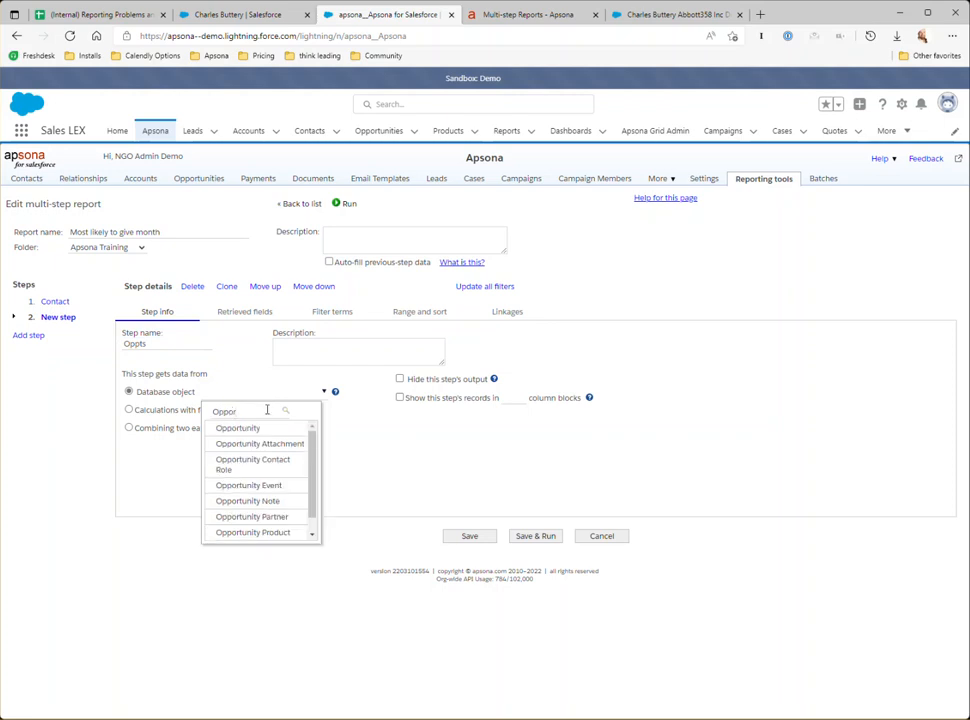
left_click(264, 428)
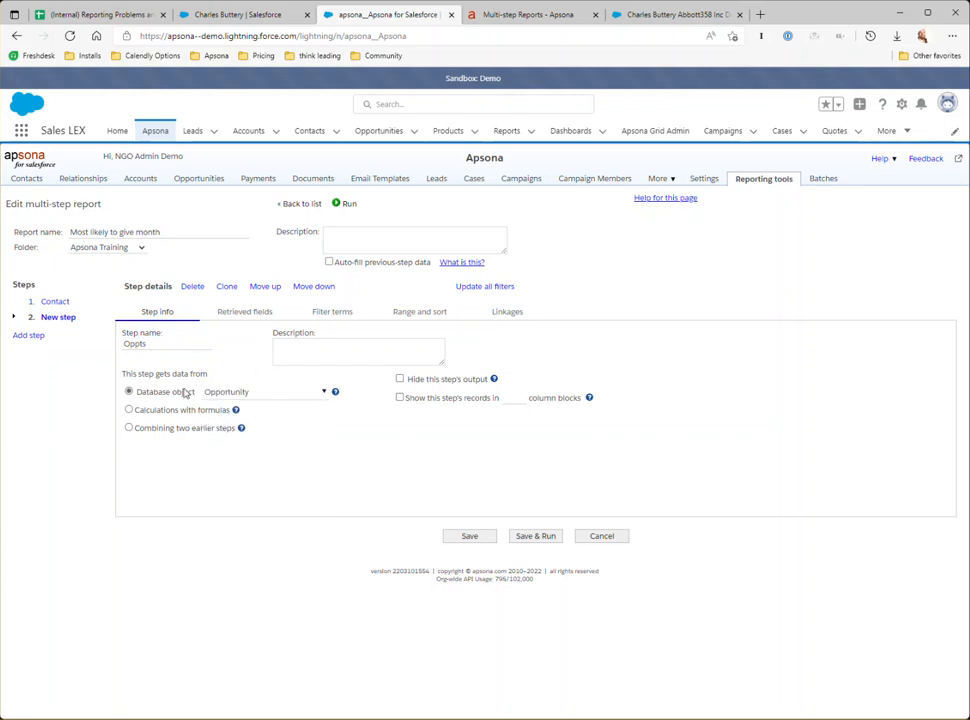
- Add Opportunity ID and Close Date, in its full Date form, as retrieved fields of the Oppts step
left_click(245, 313)
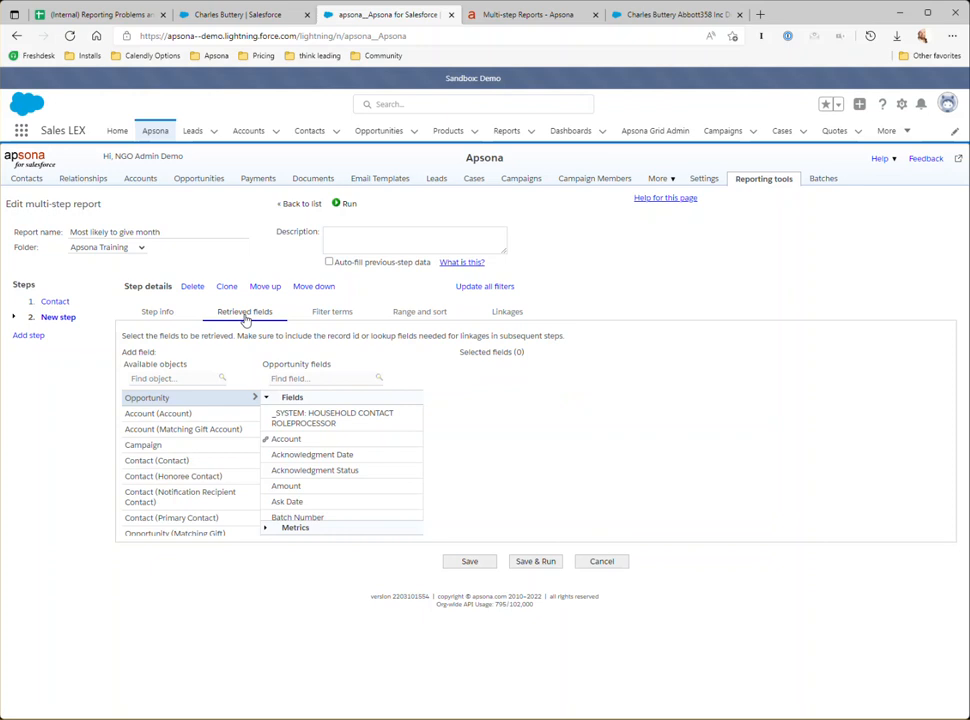
left_click(283, 376)
left_click(292, 460)
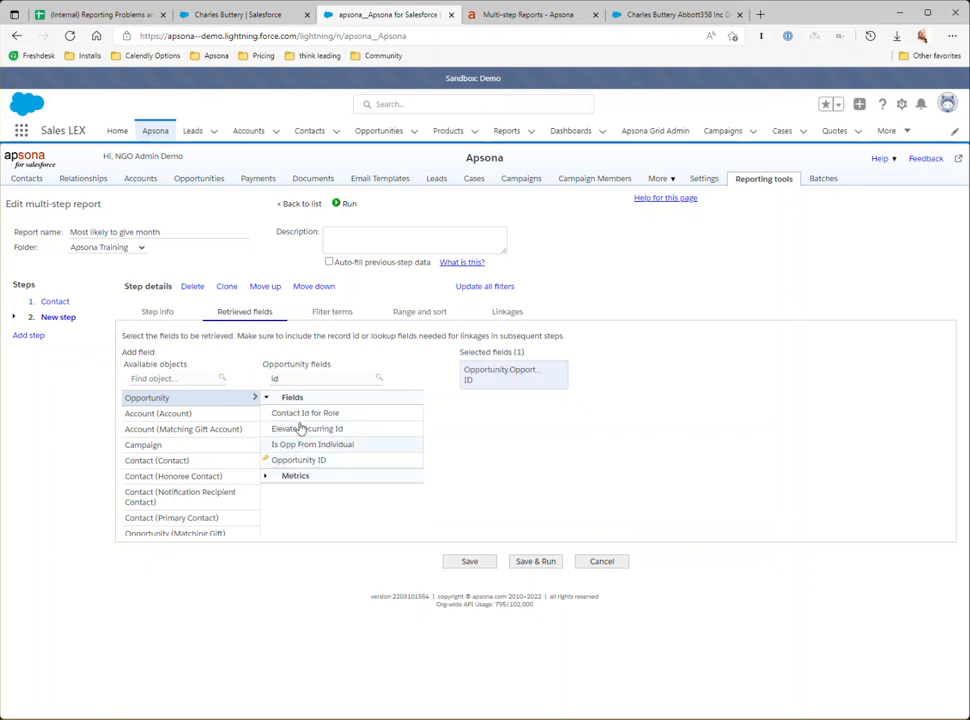
left_click(299, 379)
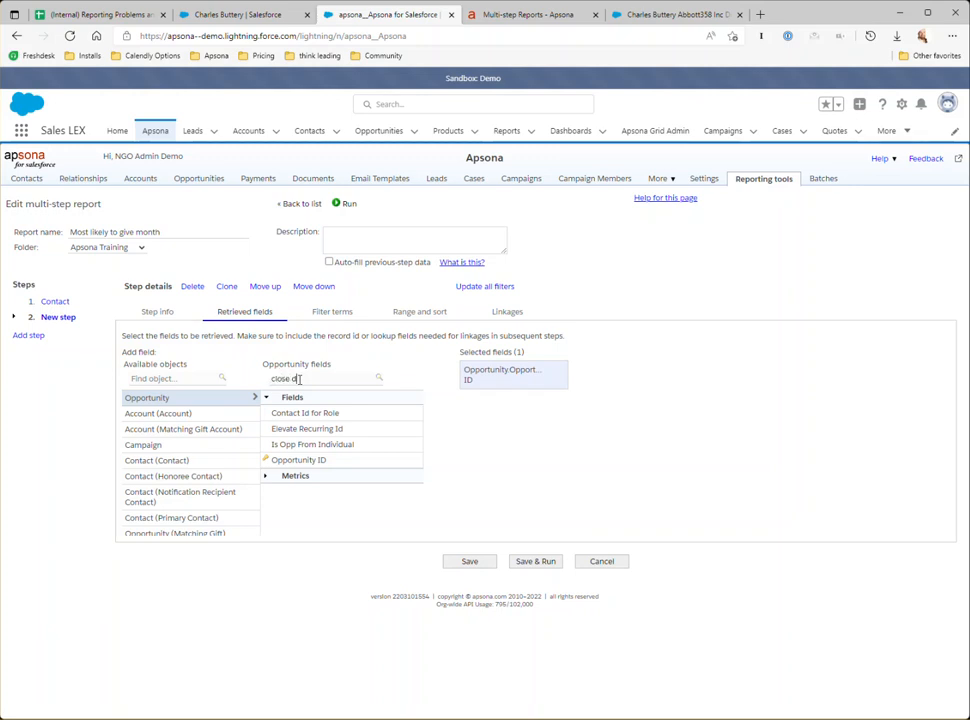
left_click(292, 412)
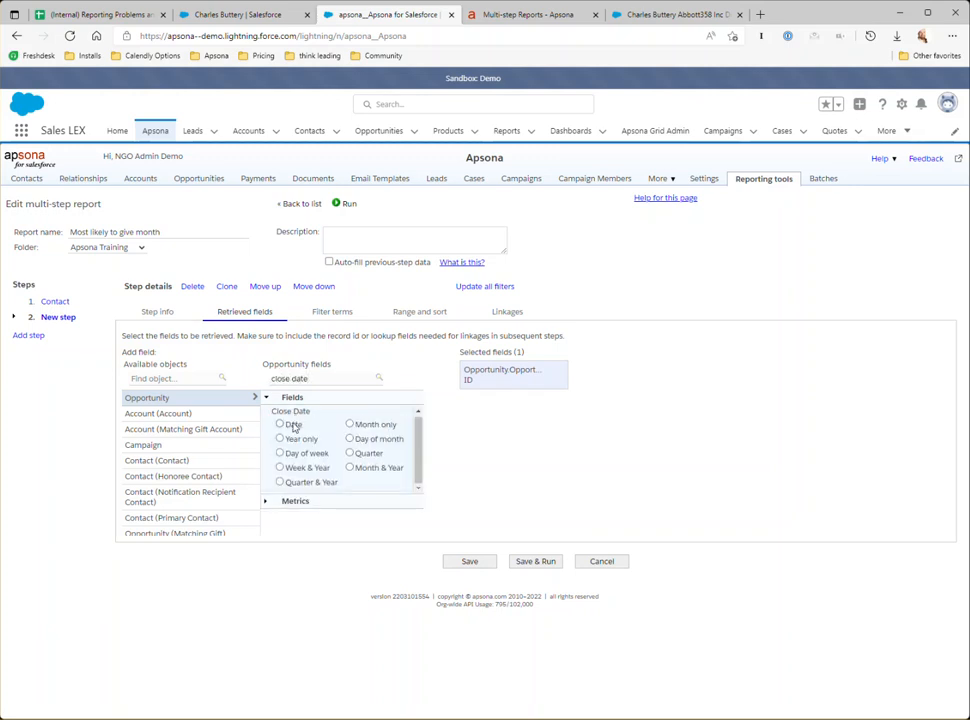
left_click(292, 425)
- Add the opportunity's Primary Contact to the retrieved fields and place it first, ahead of Opportunity ID
left_click_drag(268, 379, 306, 379)
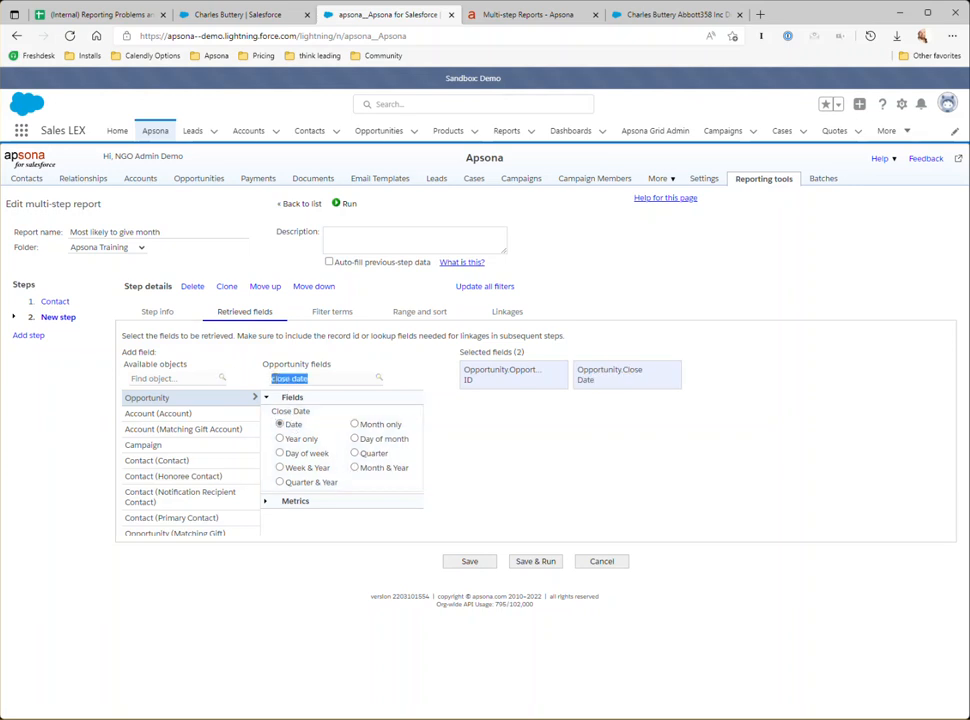
type("dr")
type("imary contact")
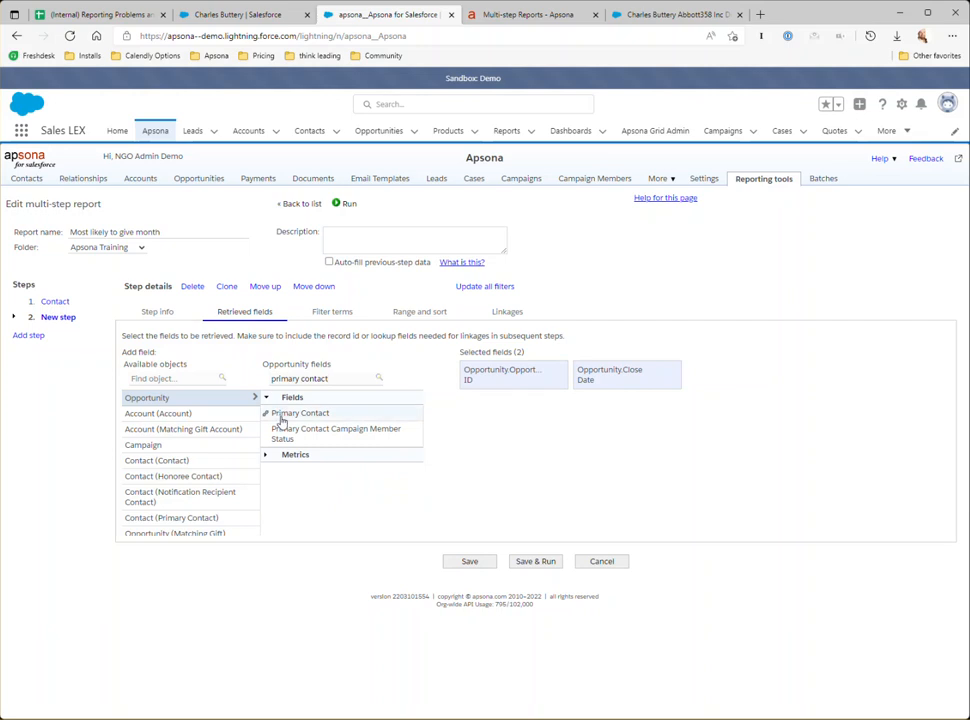
left_click(282, 416)
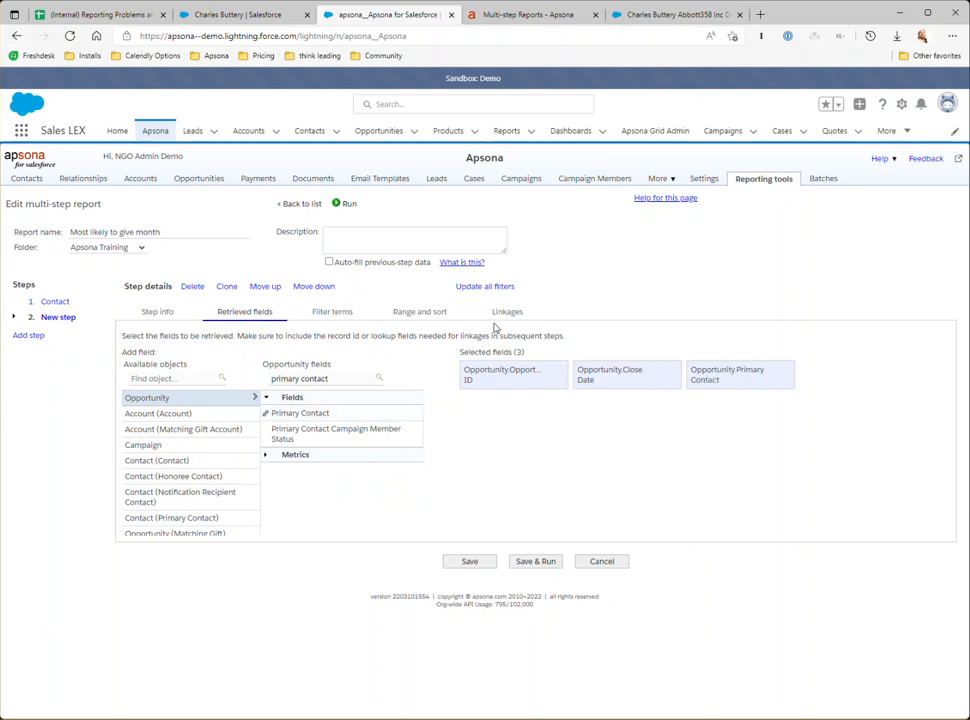
left_click_drag(686, 372, 480, 377)
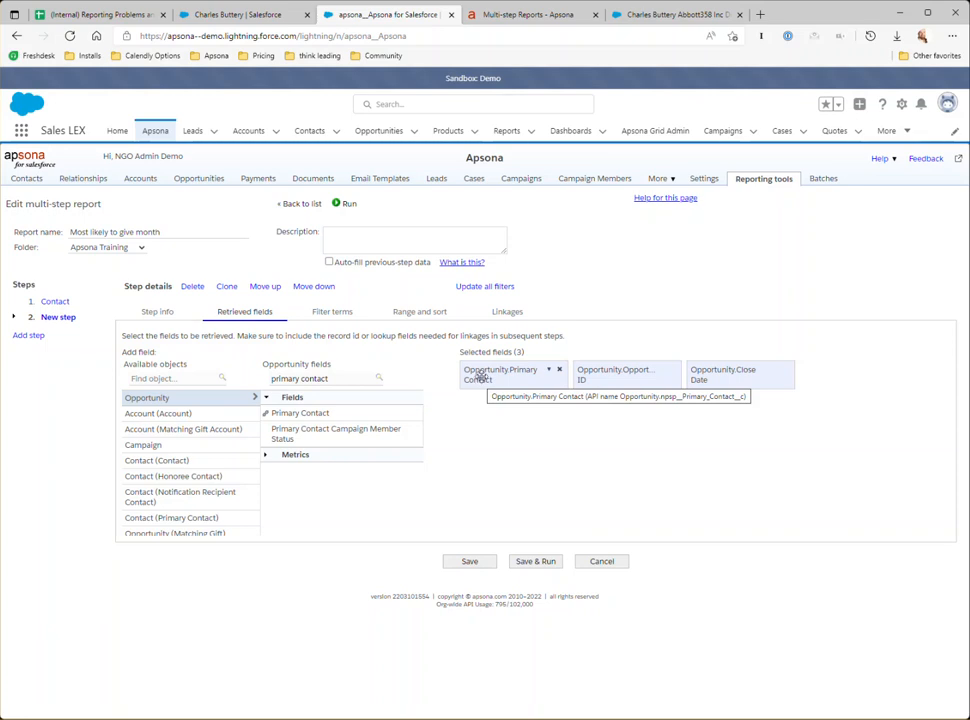
- Link the Oppts step where Contact ID of the Contact step matches Opportunity Primary Contact, and save and run the report
left_click(510, 312)
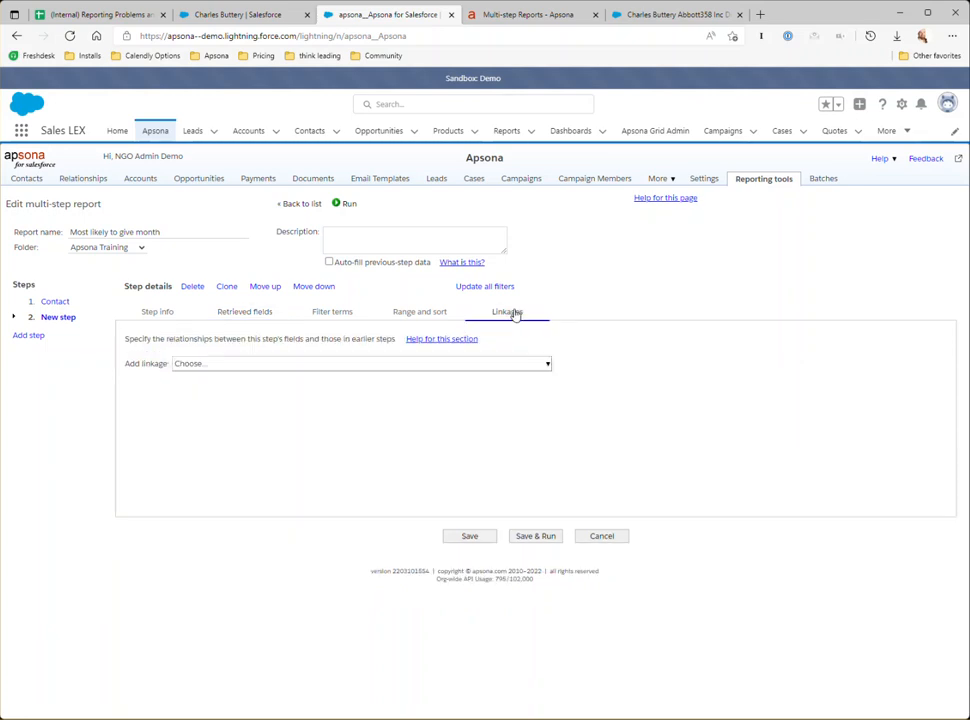
left_click(390, 366)
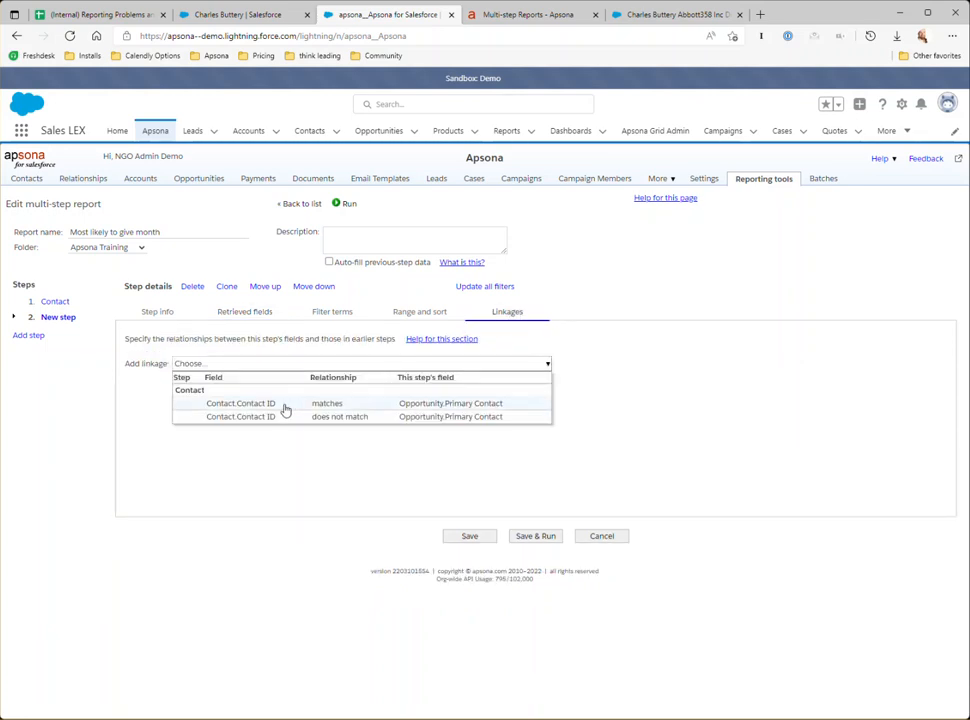
left_click(344, 404)
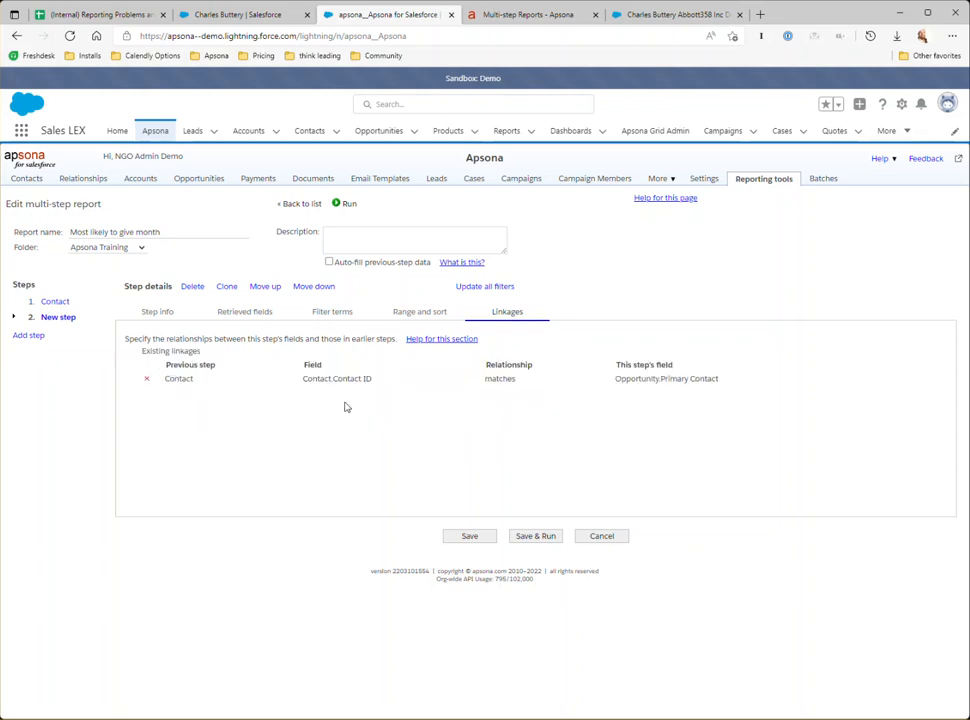
left_click(525, 539)
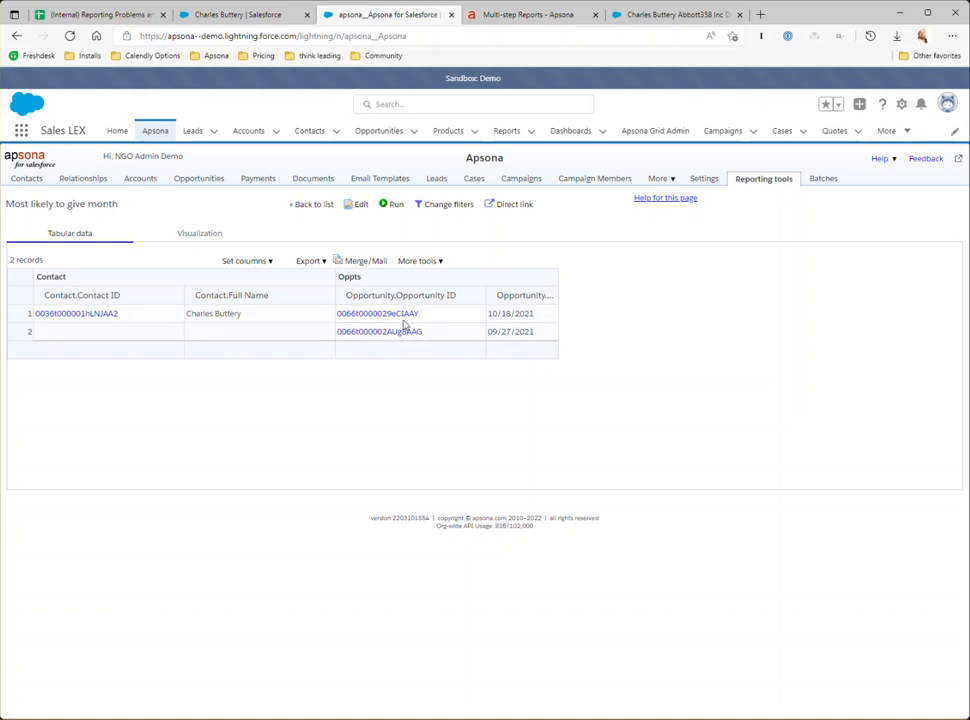
- Check the filter terms of the Oppts and Contact steps, and save and run the report
left_click(360, 204)
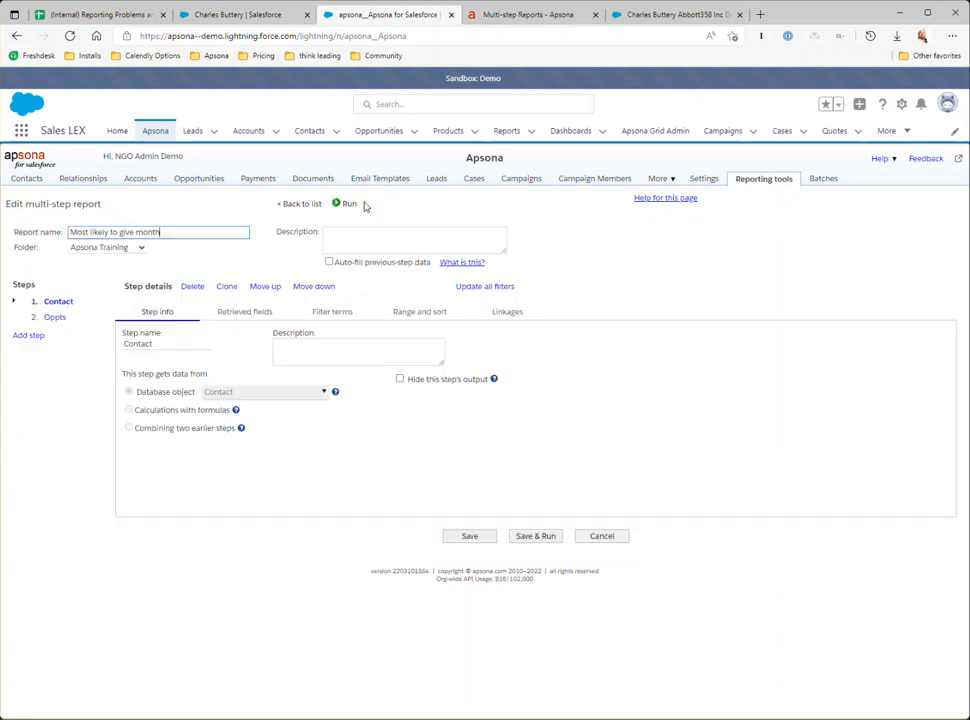
left_click(53, 318)
left_click(349, 316)
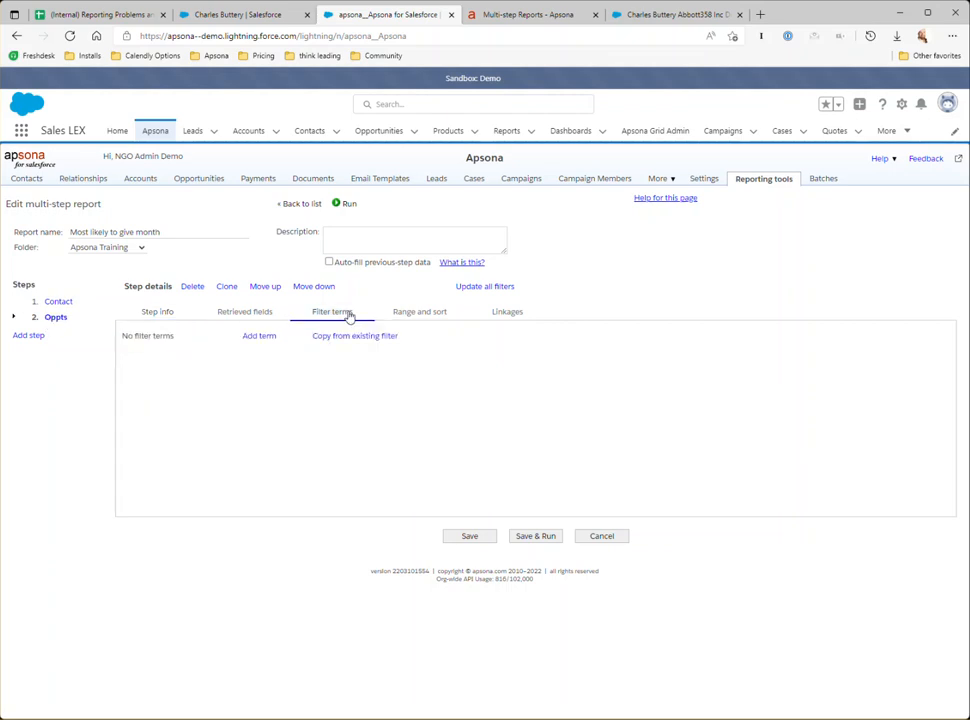
left_click(218, 319)
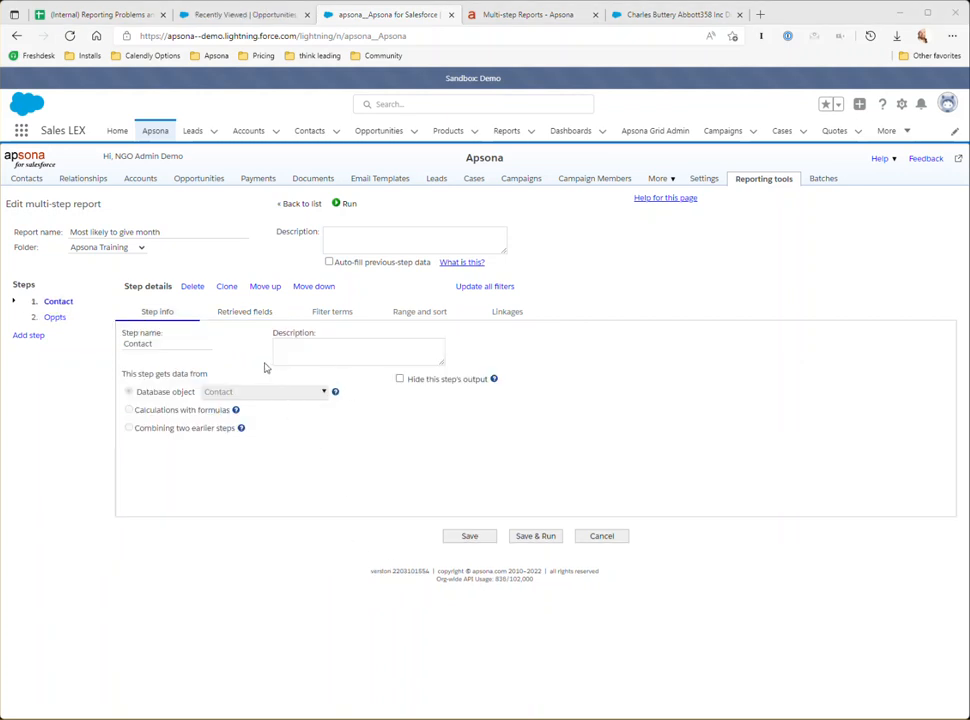
left_click(255, 316)
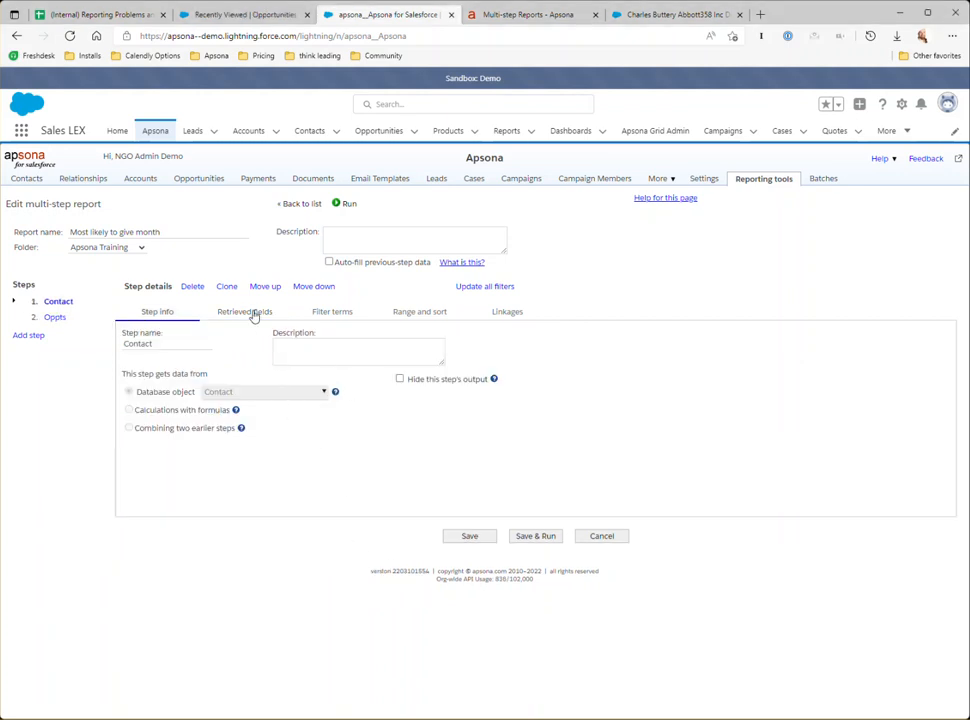
left_click(327, 313)
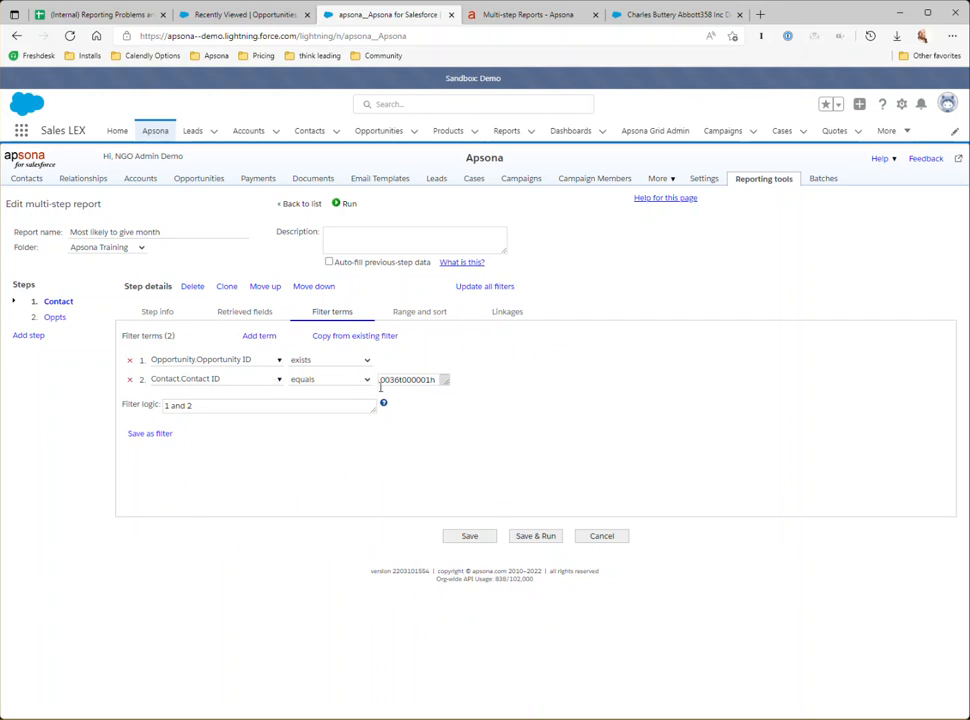
left_click(537, 537)
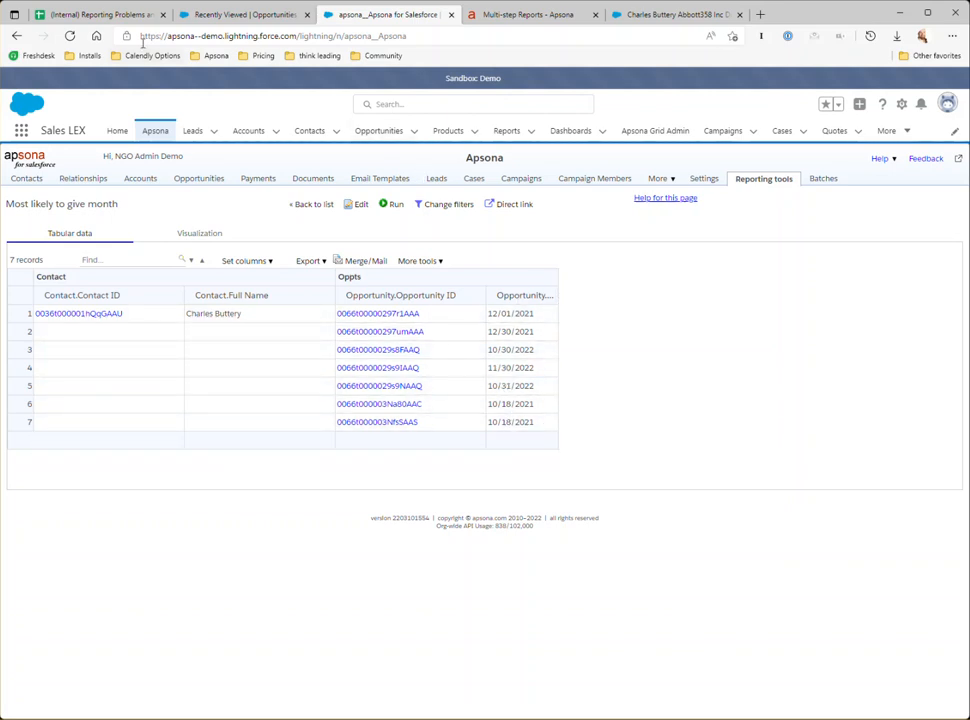
- Switch to the spreadsheet outline and review the expected result row's full name, close month and opportunity count
left_click(102, 14)
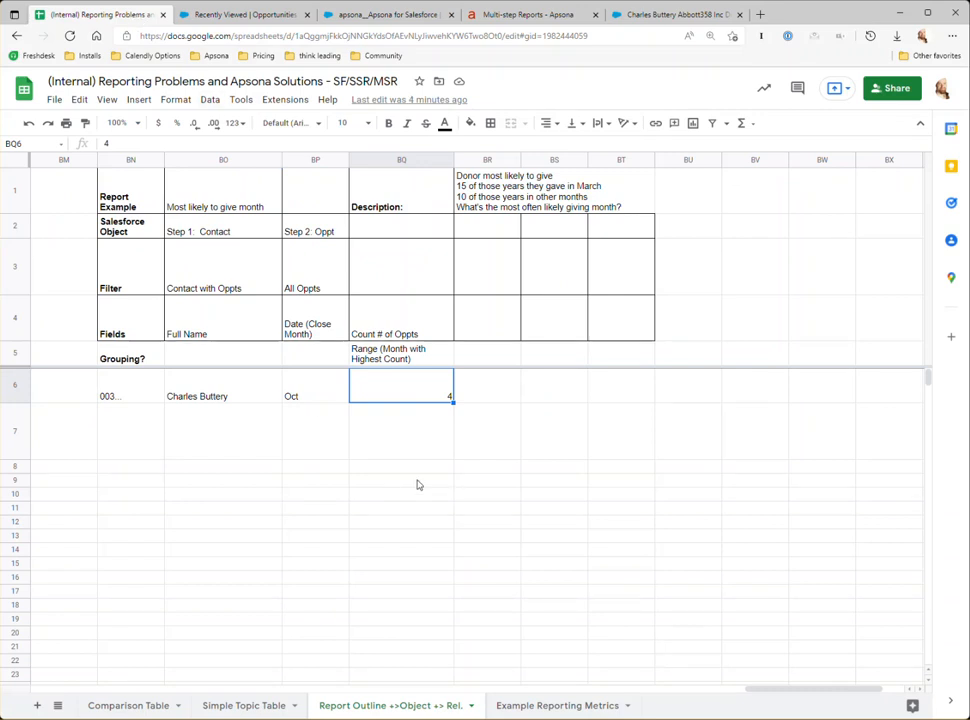
left_click(222, 398)
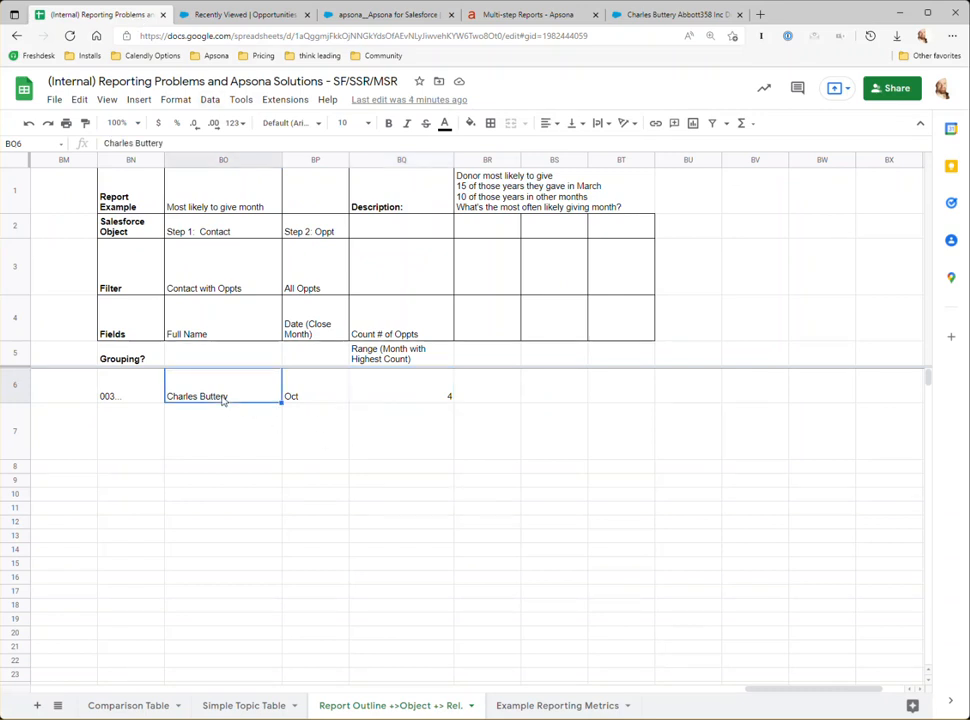
left_click(320, 381)
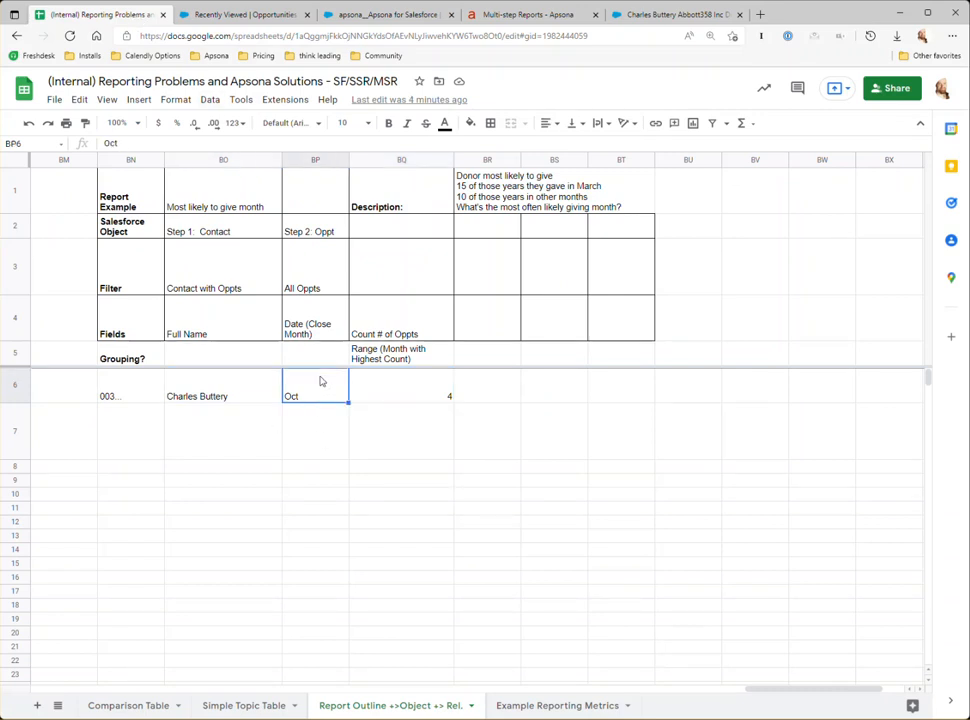
left_click(385, 389)
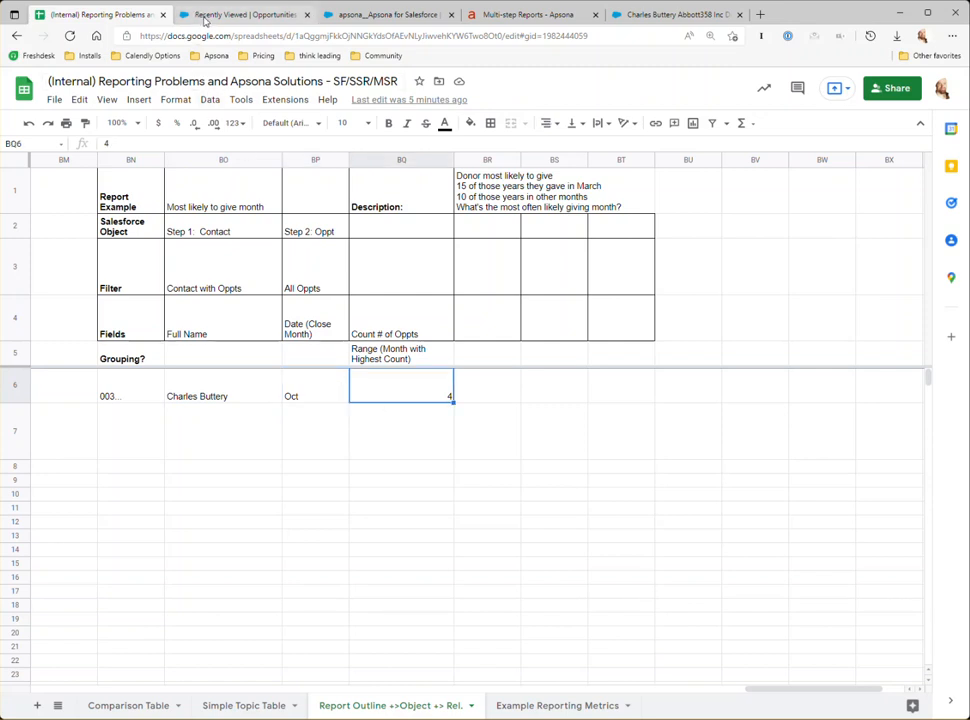
- Switch back to Apsona, add the # Records metric to the retrieved fields of the Oppts step, and save and run the report
left_click(385, 14)
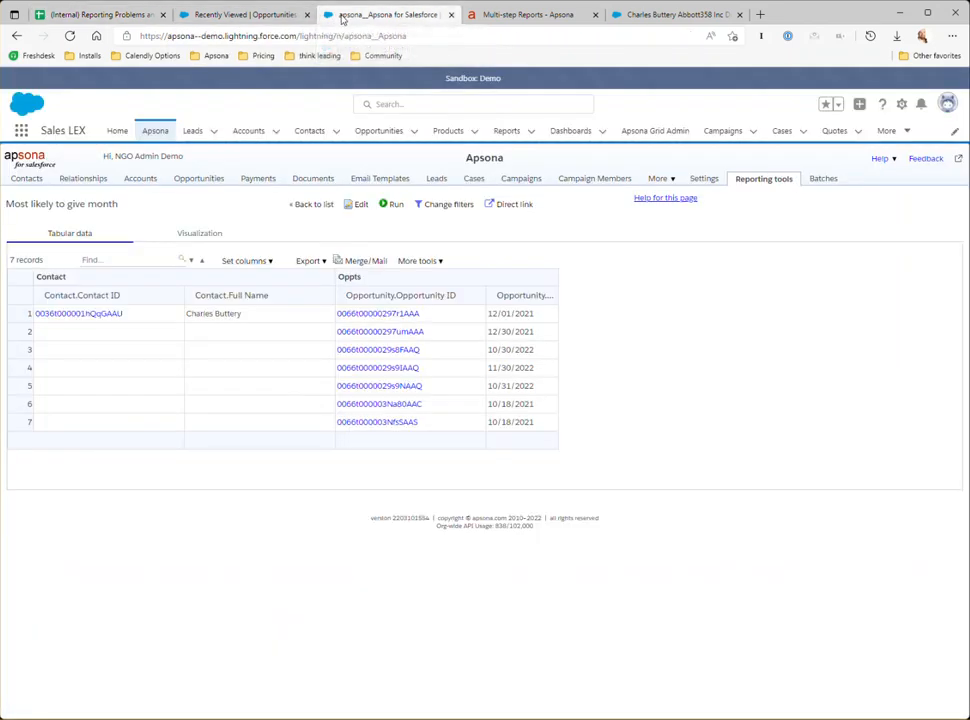
left_click(355, 204)
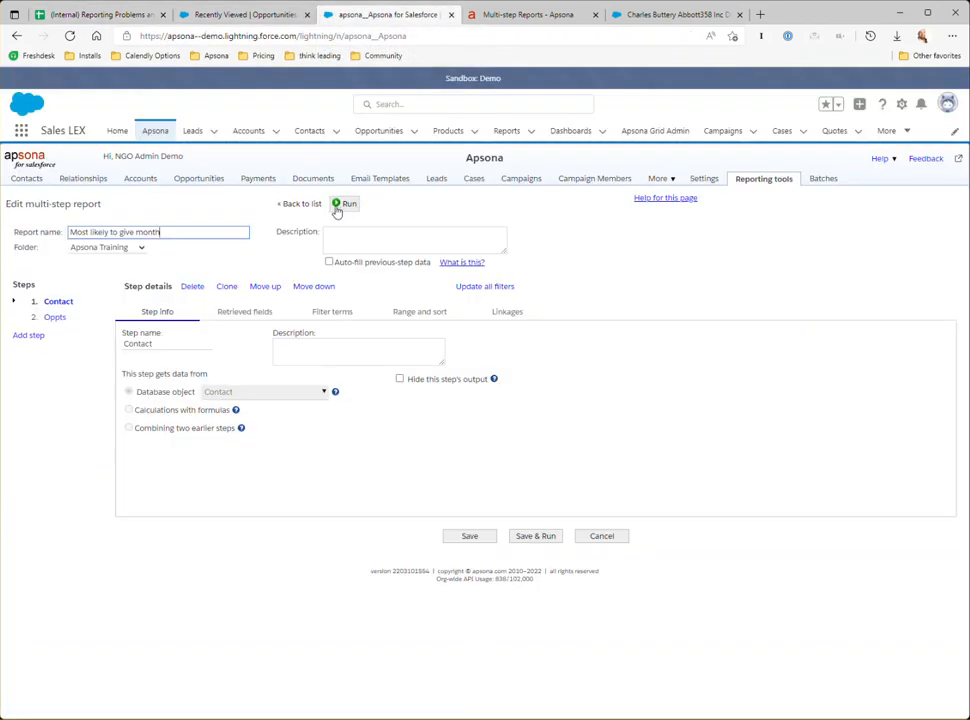
left_click(54, 317)
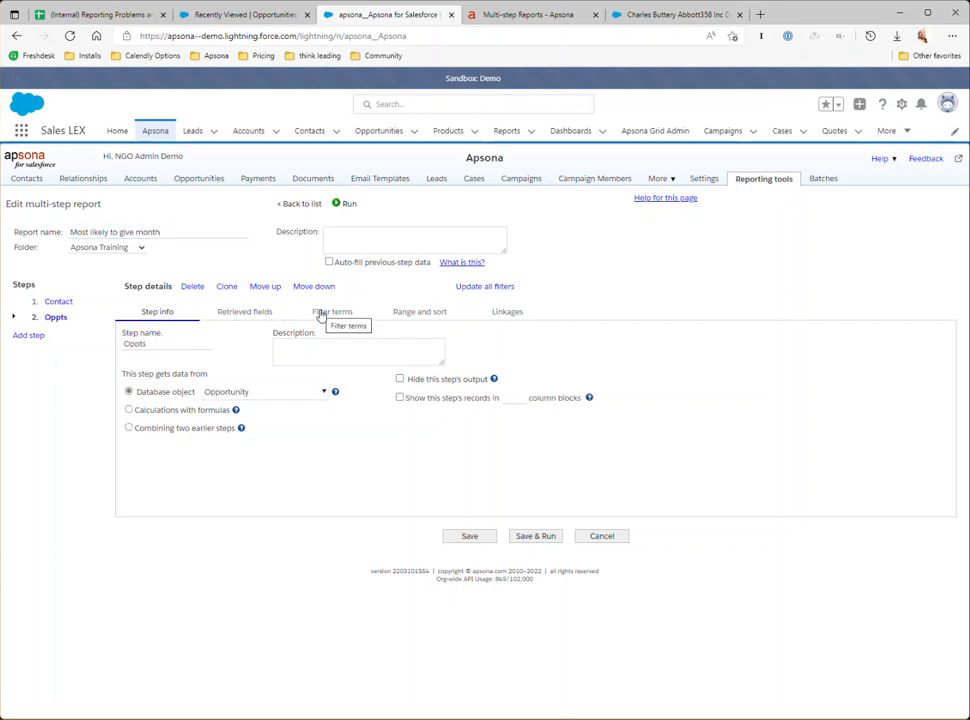
left_click(262, 315)
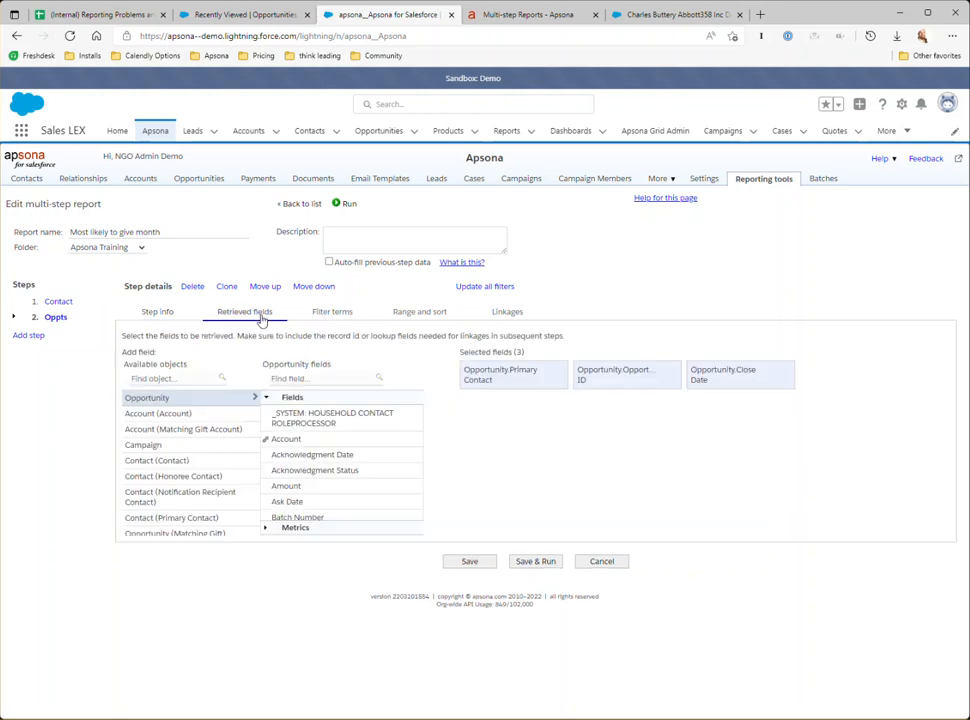
left_click(266, 530)
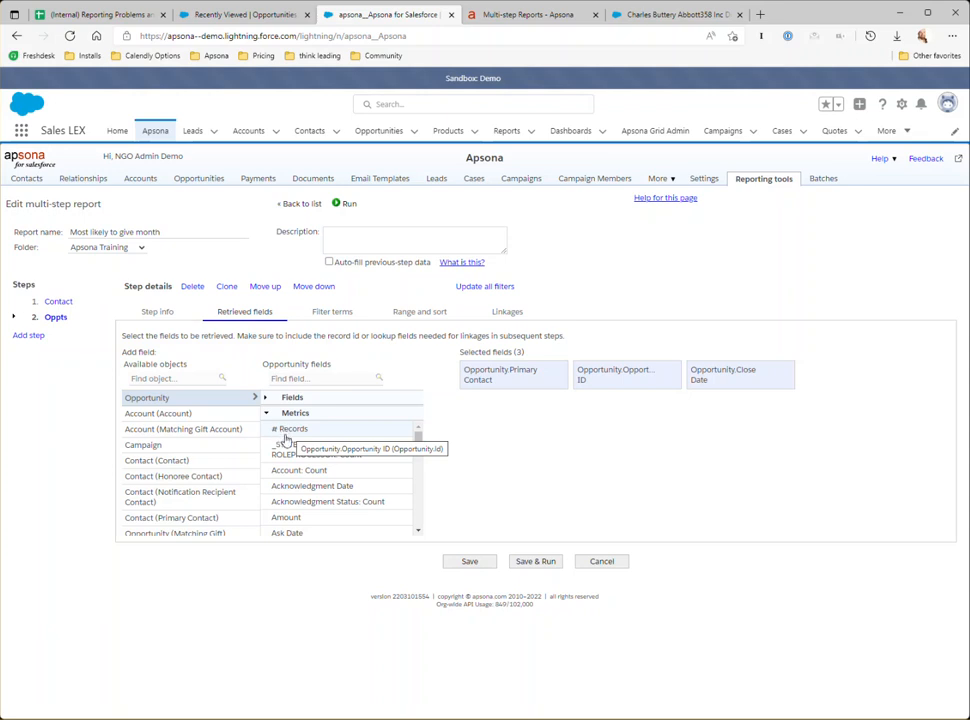
left_click(292, 429)
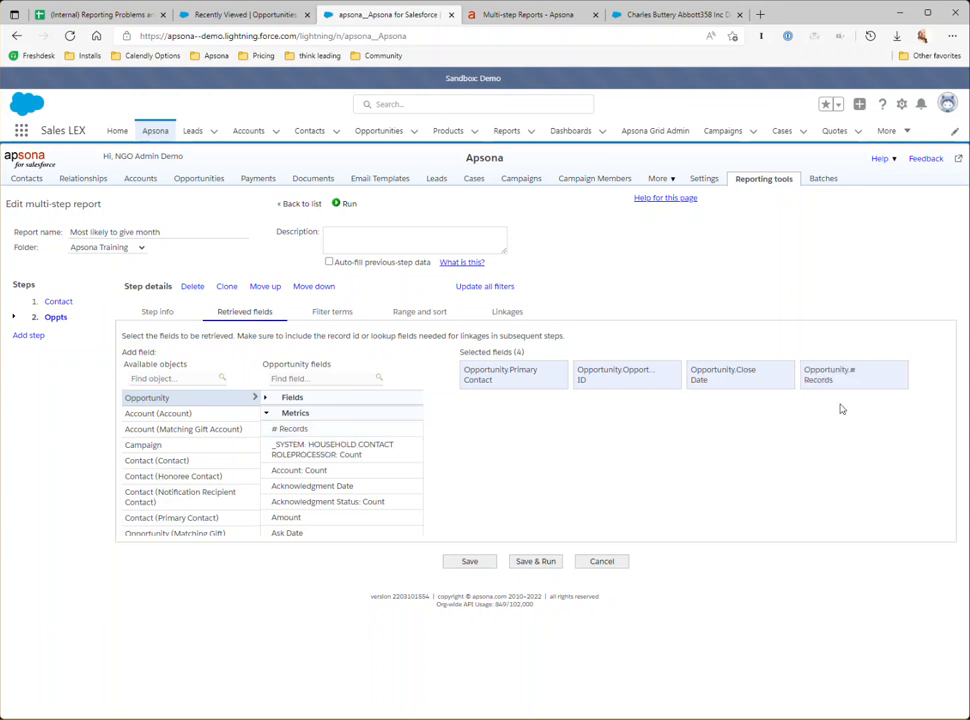
left_click(536, 561)
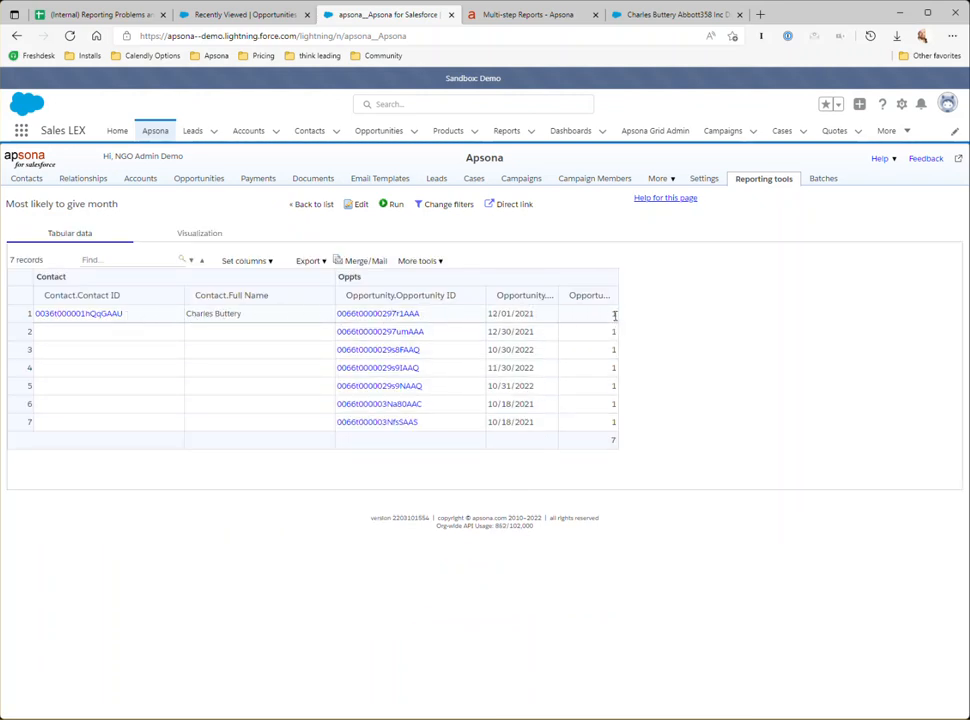
- Compare the listed close dates, remove Opportunity ID from the retrieved fields of the Oppts step, and save and run the report
left_click_drag(541, 315, 487, 316)
left_click_drag(543, 338, 490, 332)
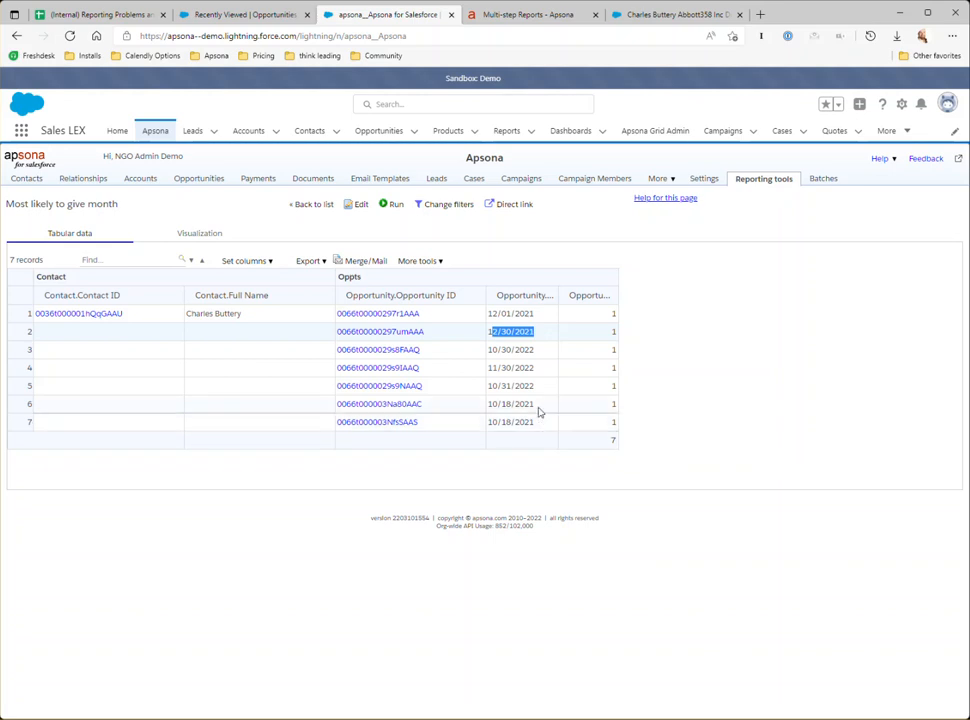
left_click_drag(540, 407, 497, 423)
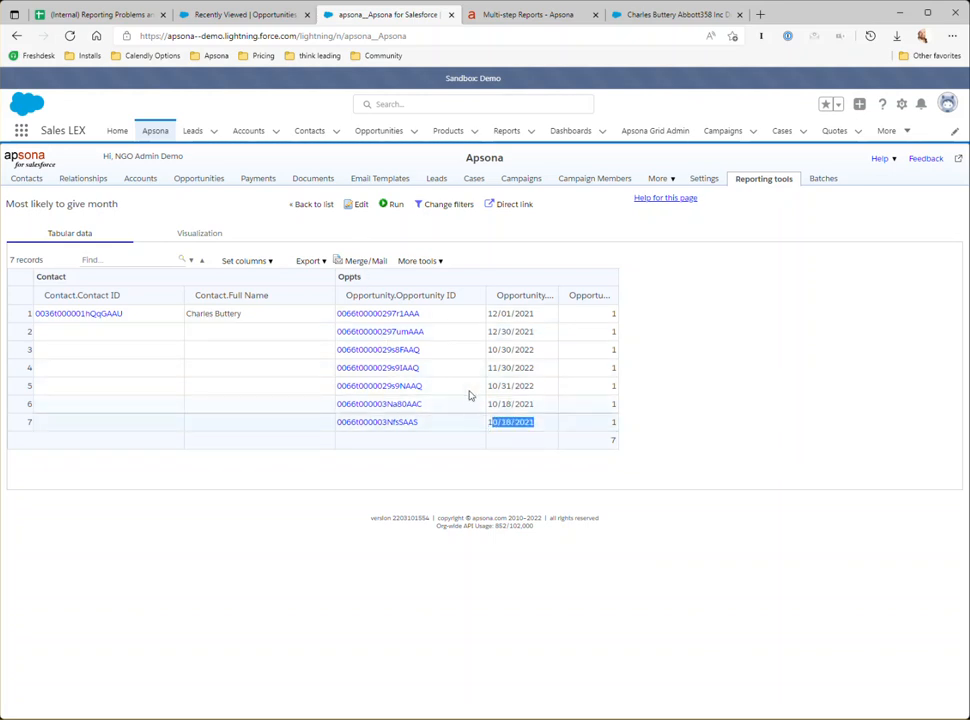
left_click(358, 204)
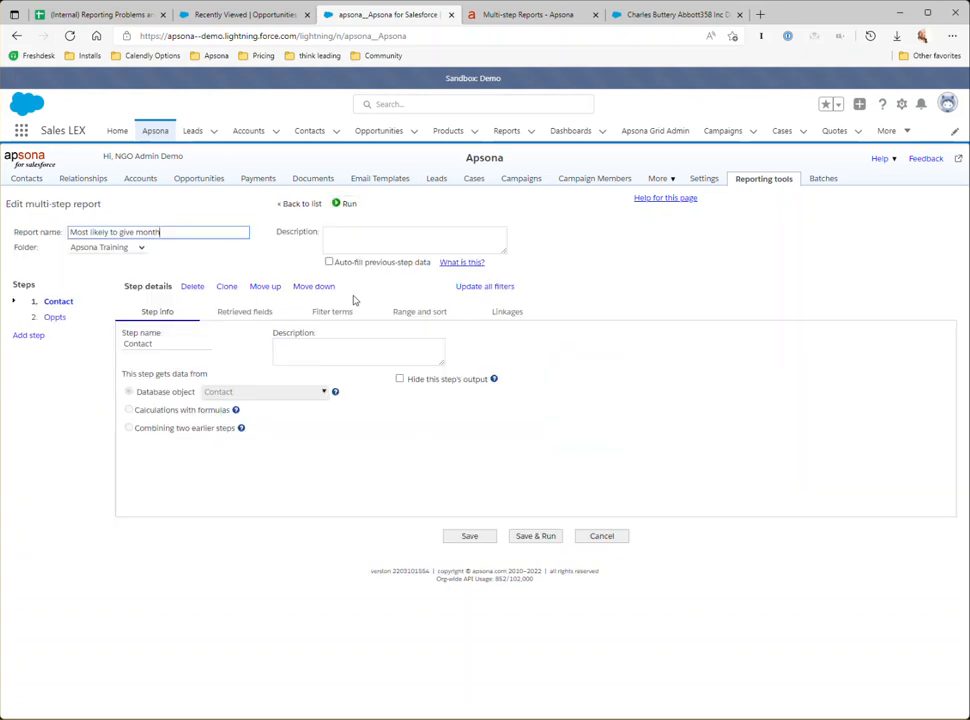
left_click(55, 318)
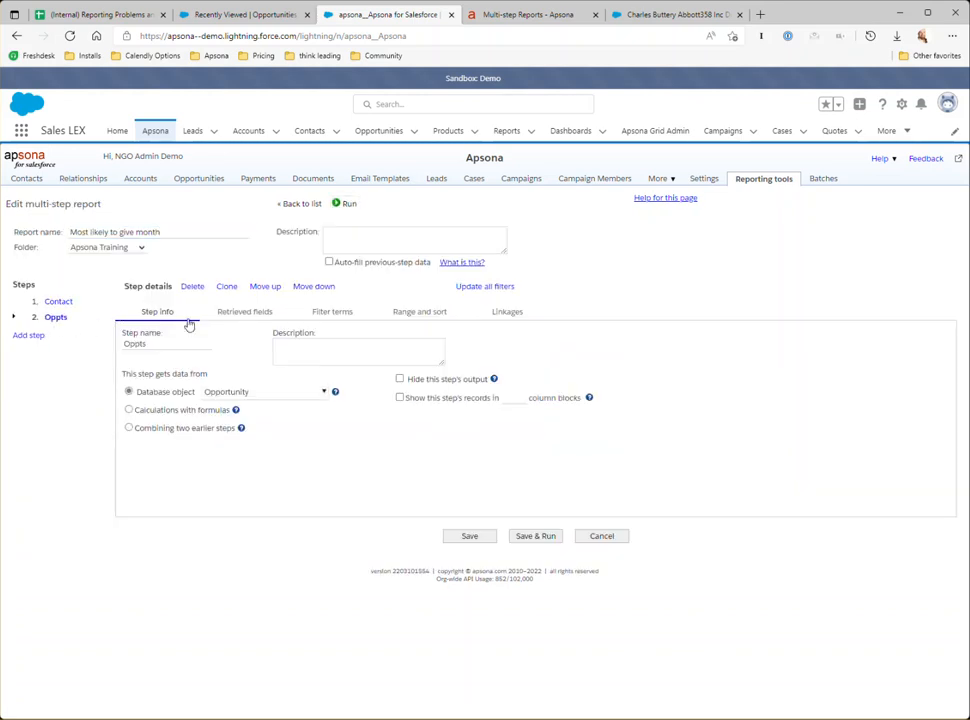
left_click(240, 313)
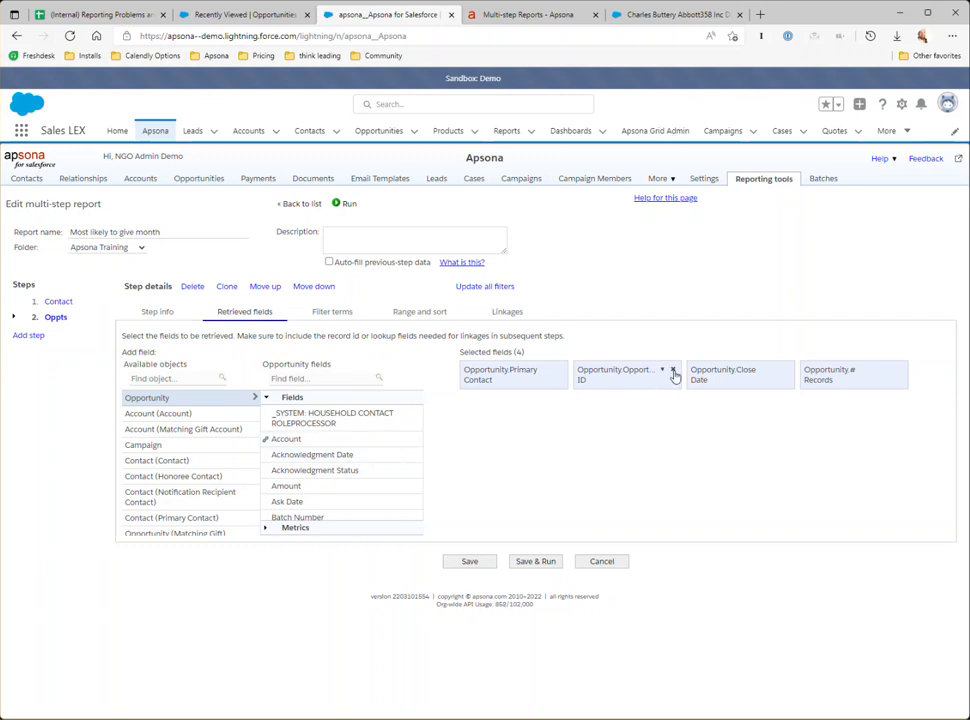
left_click(673, 371)
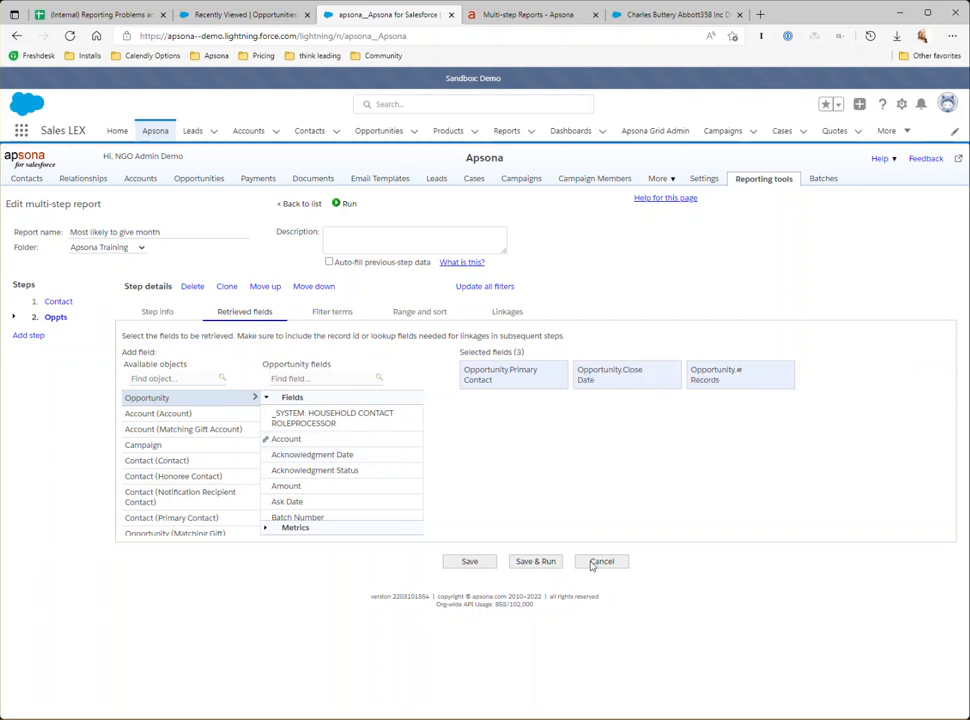
left_click(541, 565)
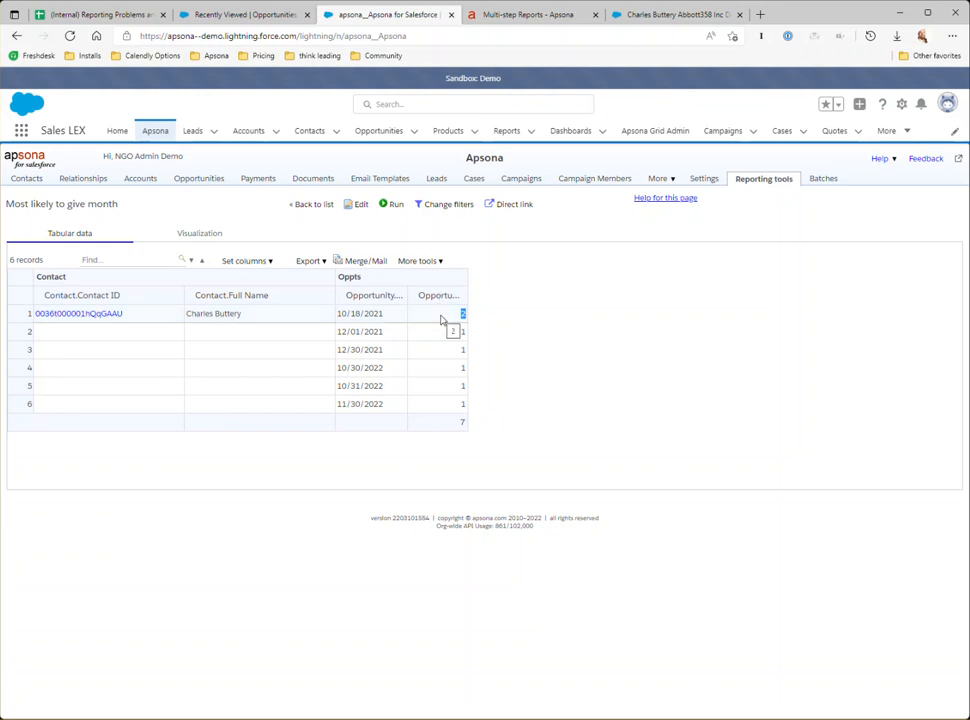
- Replace Close Date in the Oppts step with its Month only form, placed ahead of # Records, and save and run the report
left_click(377, 314)
left_click_drag(381, 314, 341, 314)
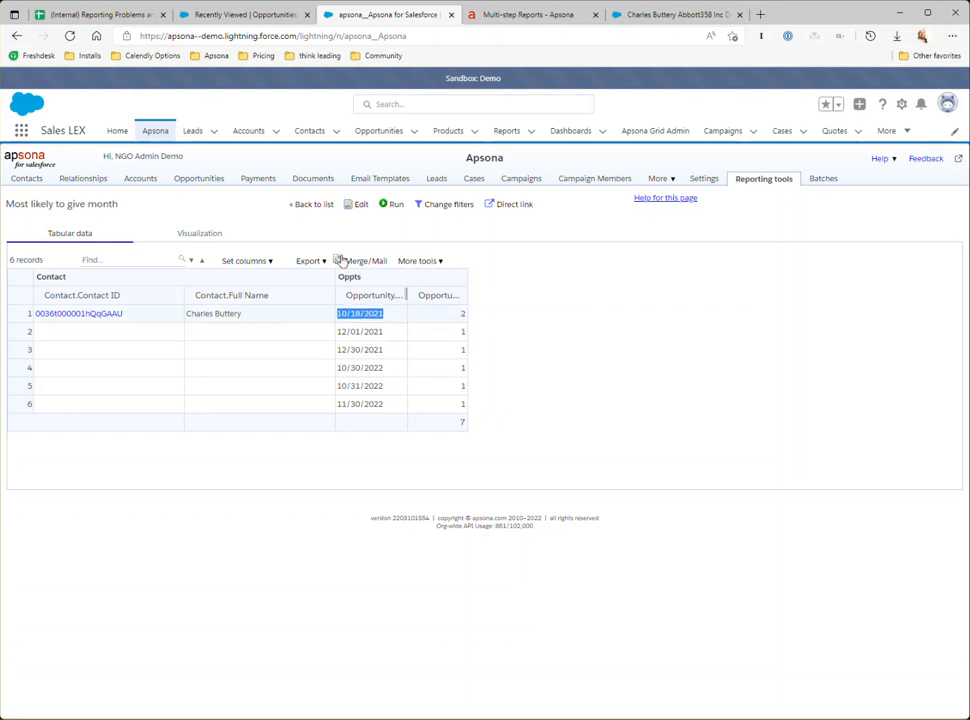
left_click(359, 205)
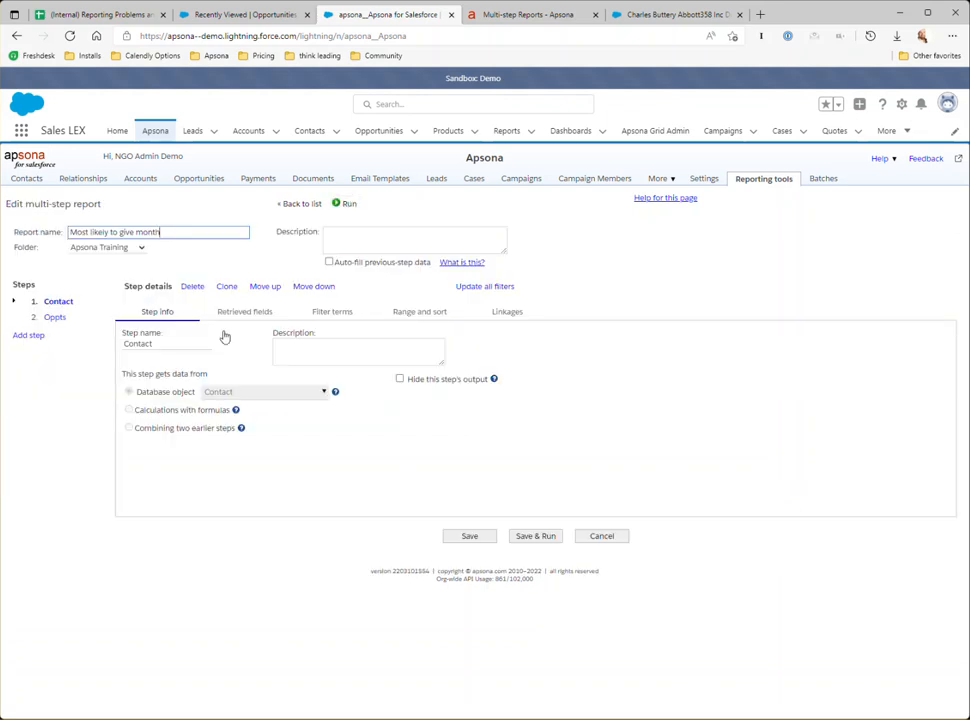
left_click(57, 318)
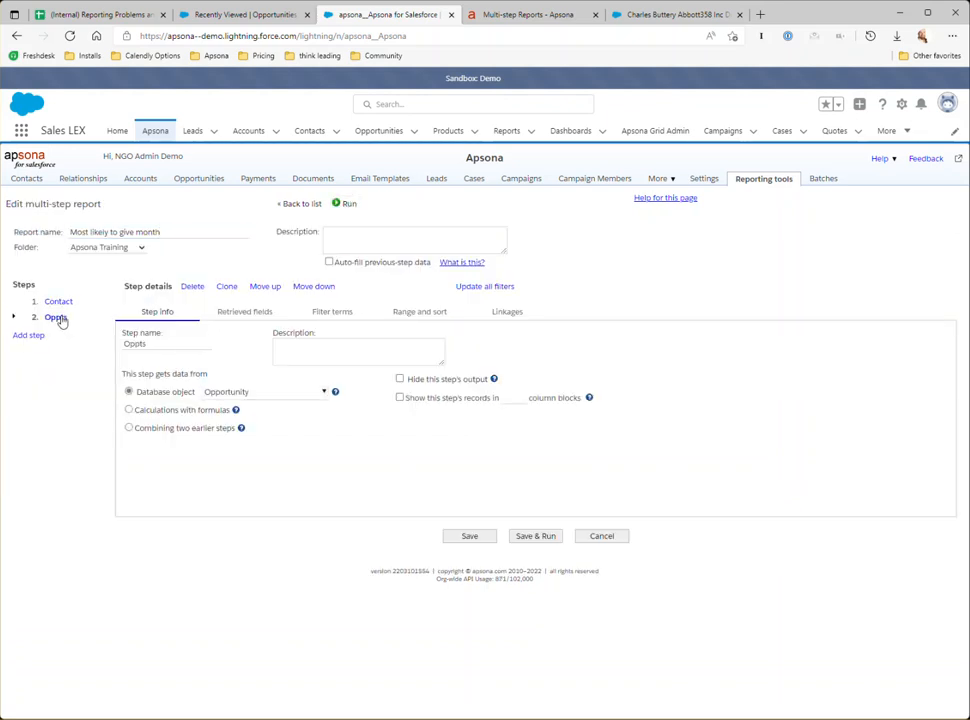
left_click(262, 314)
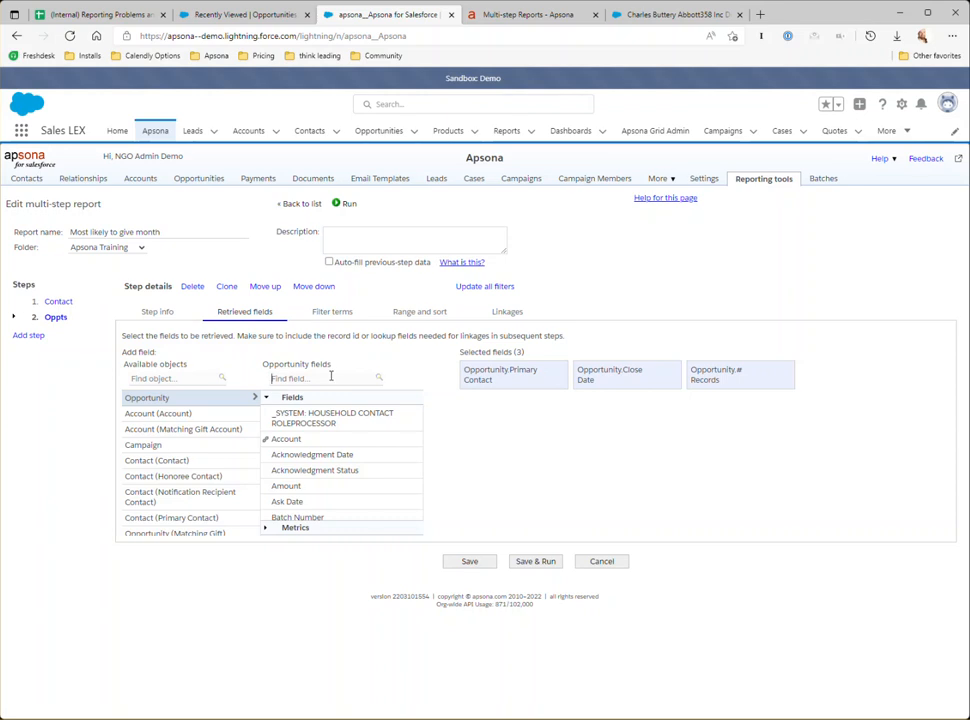
type("close date")
left_click(329, 417)
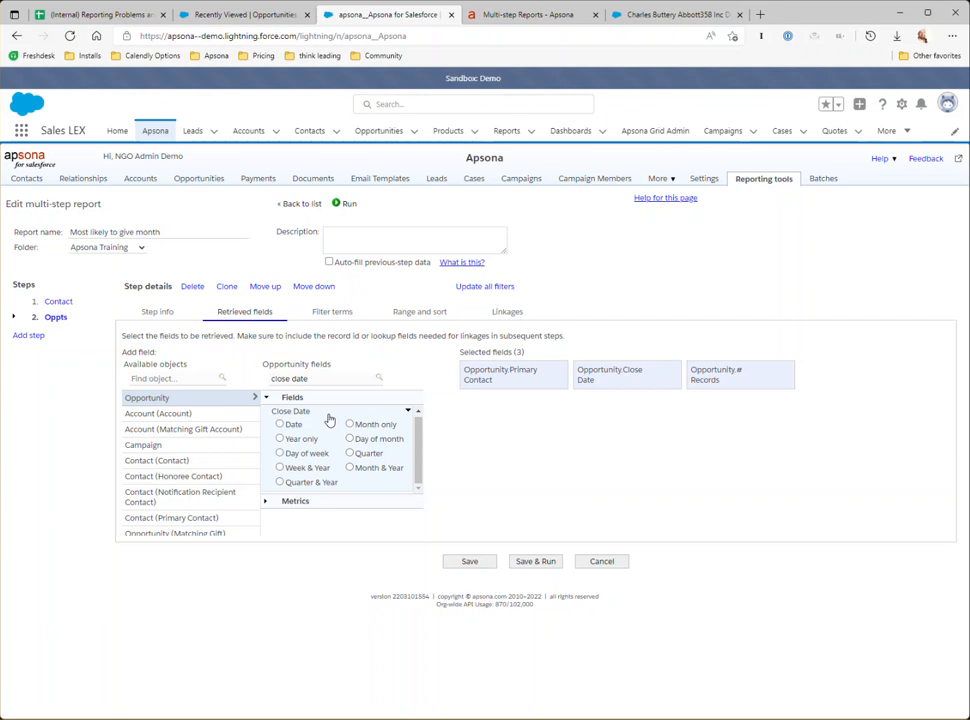
left_click(351, 425)
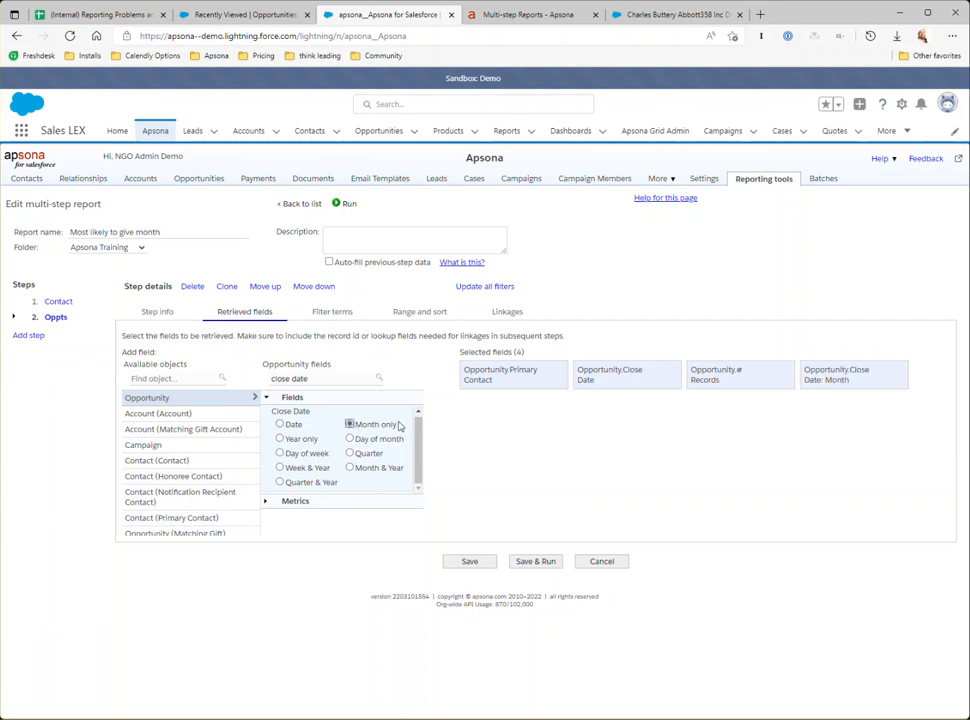
left_click(673, 371)
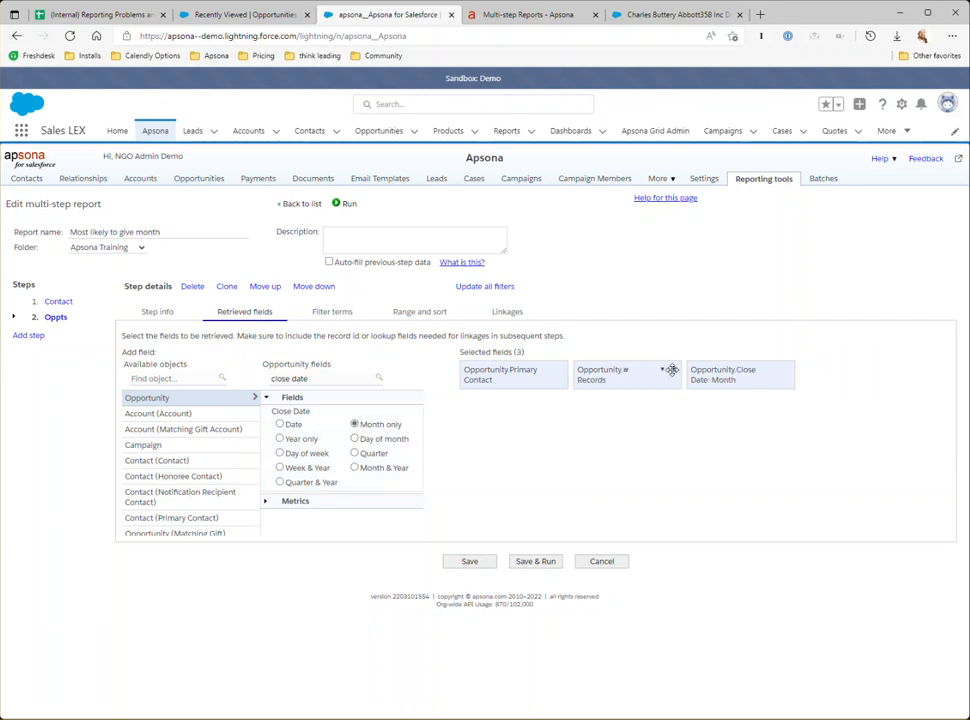
left_click_drag(714, 374, 657, 376)
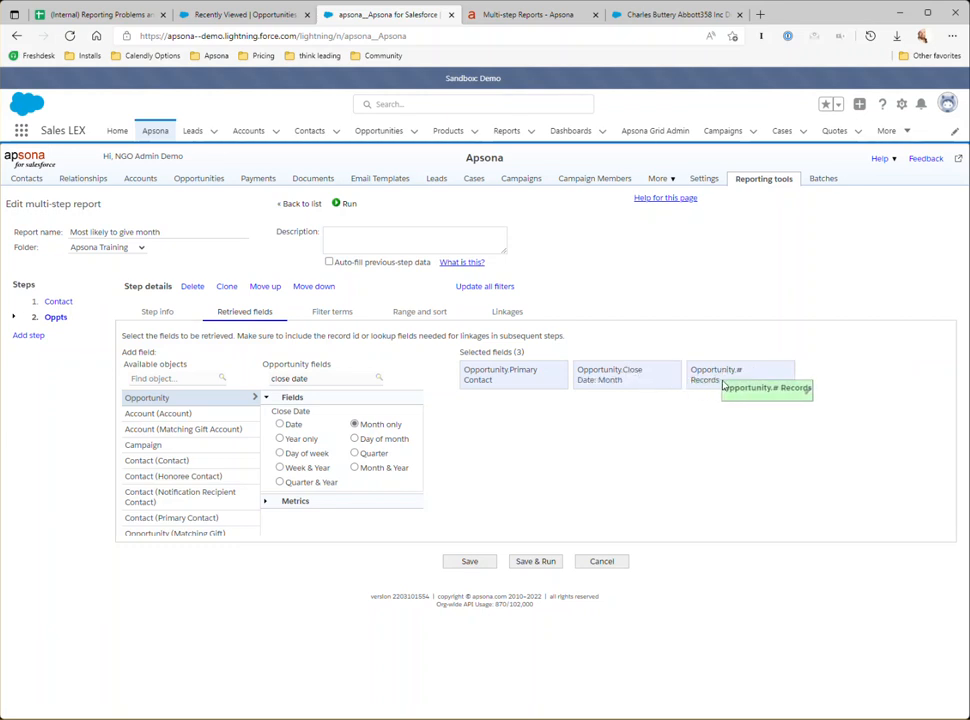
left_click(548, 566)
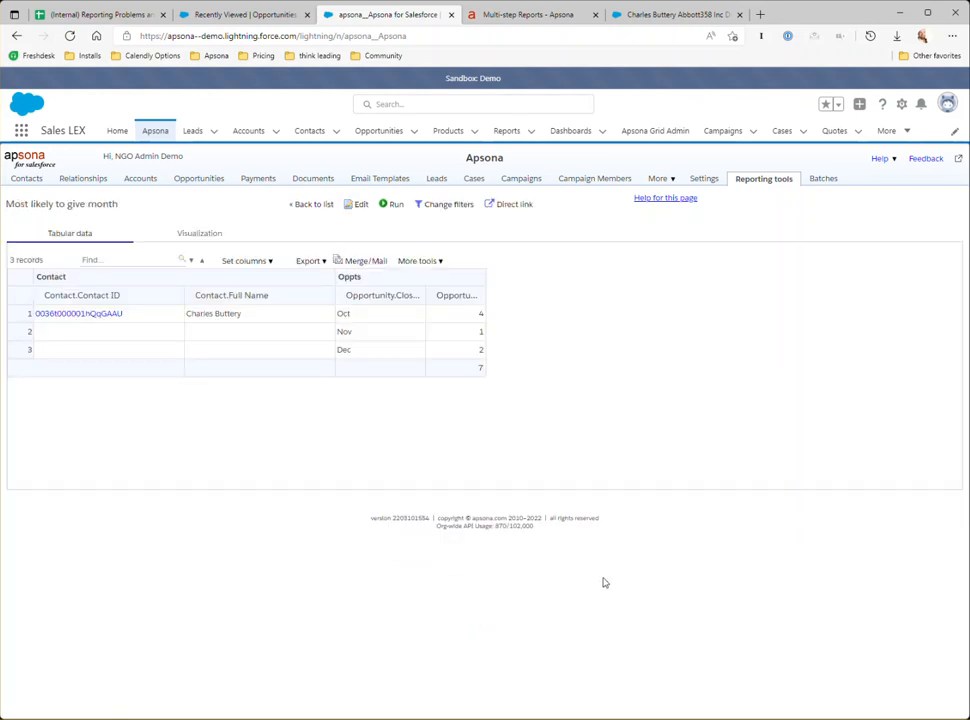
- Sort the Oppts step's records first by Opportunity.# Records in descending order, and save and run the report
double_click(481, 314)
left_click(481, 334)
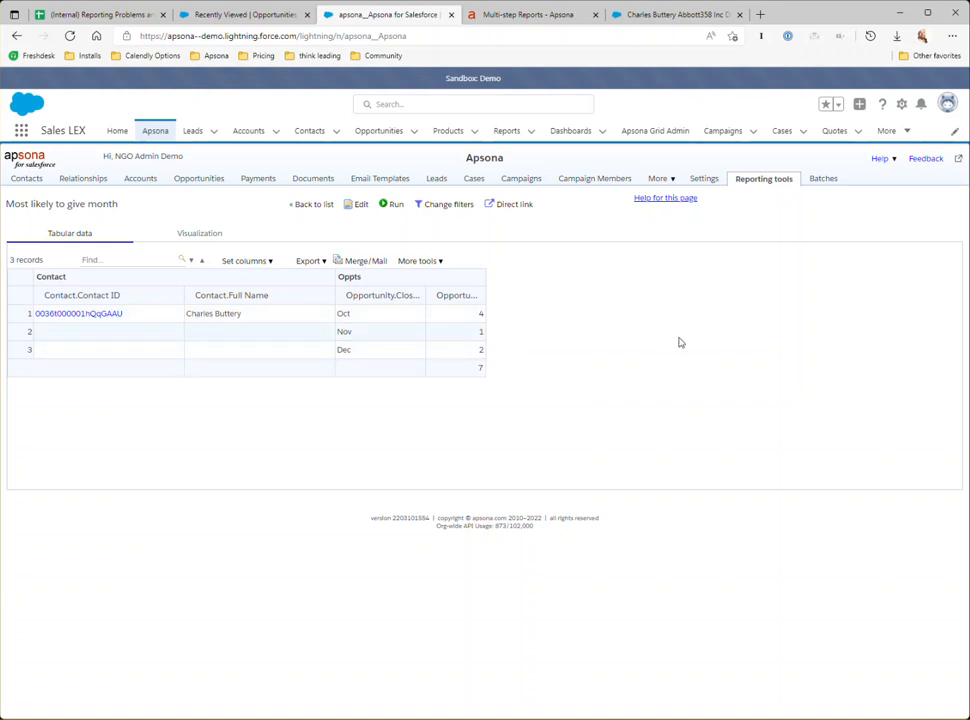
left_click(358, 205)
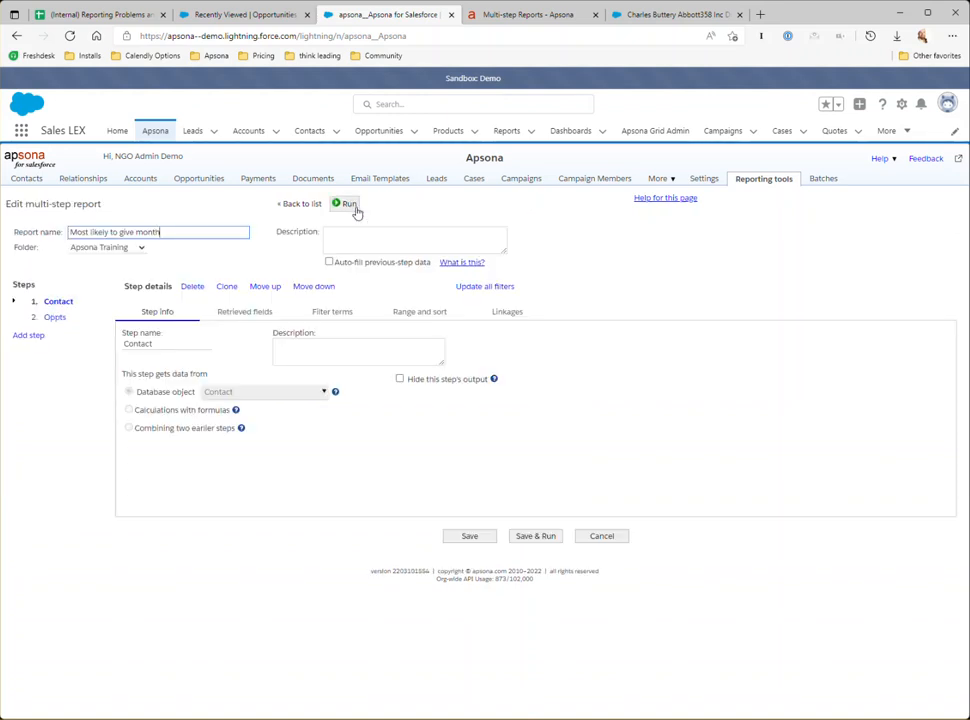
left_click(66, 318)
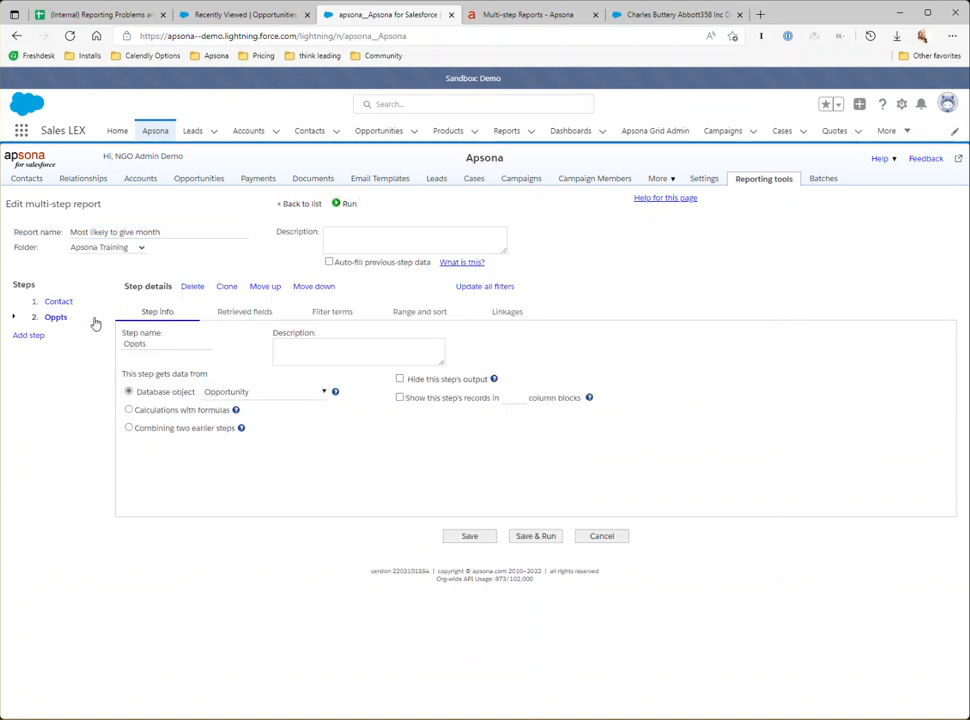
left_click(423, 313)
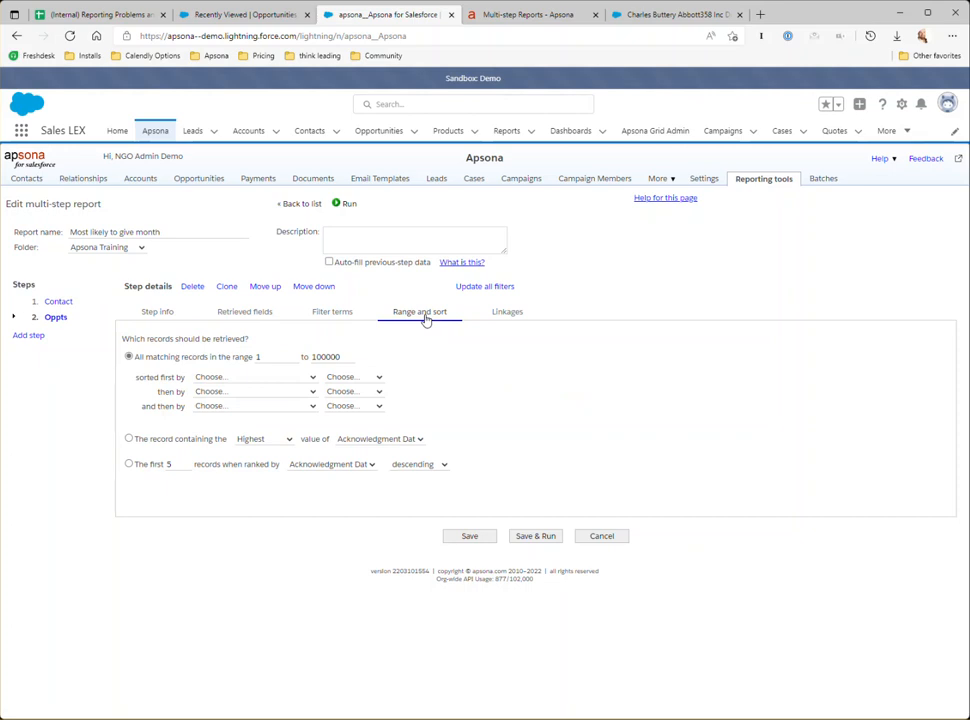
left_click(297, 381)
left_click(296, 425)
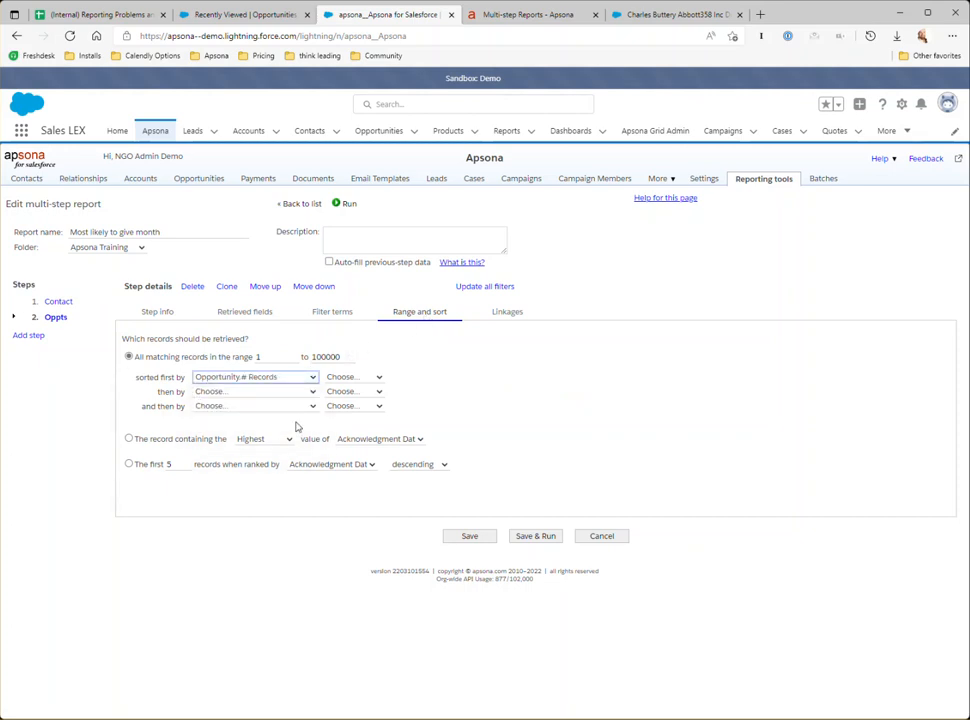
left_click(343, 378)
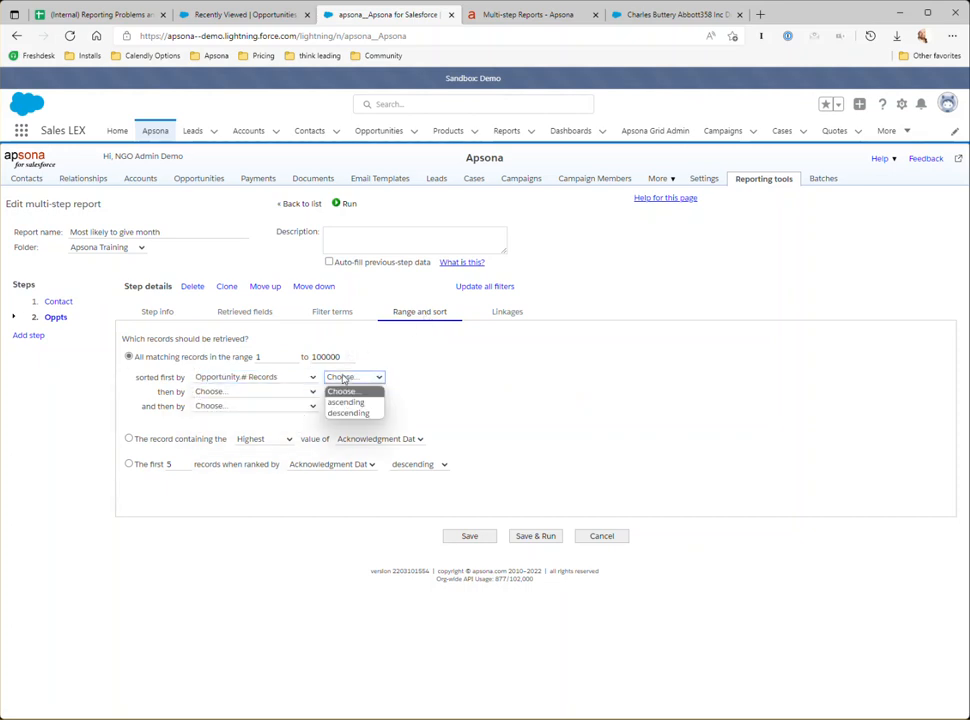
left_click(348, 413)
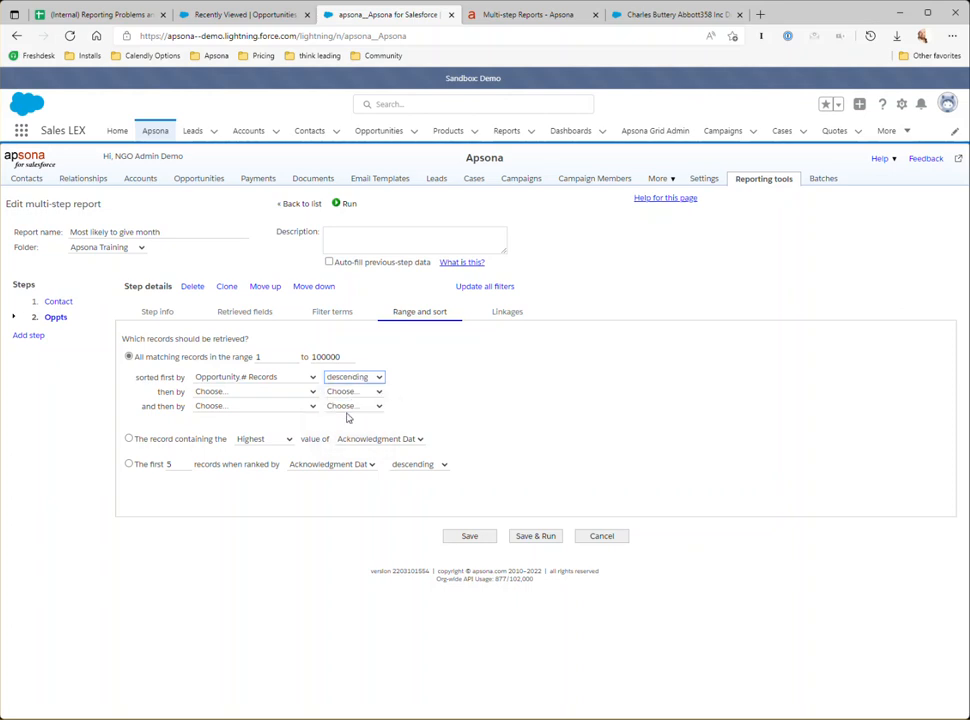
left_click(539, 540)
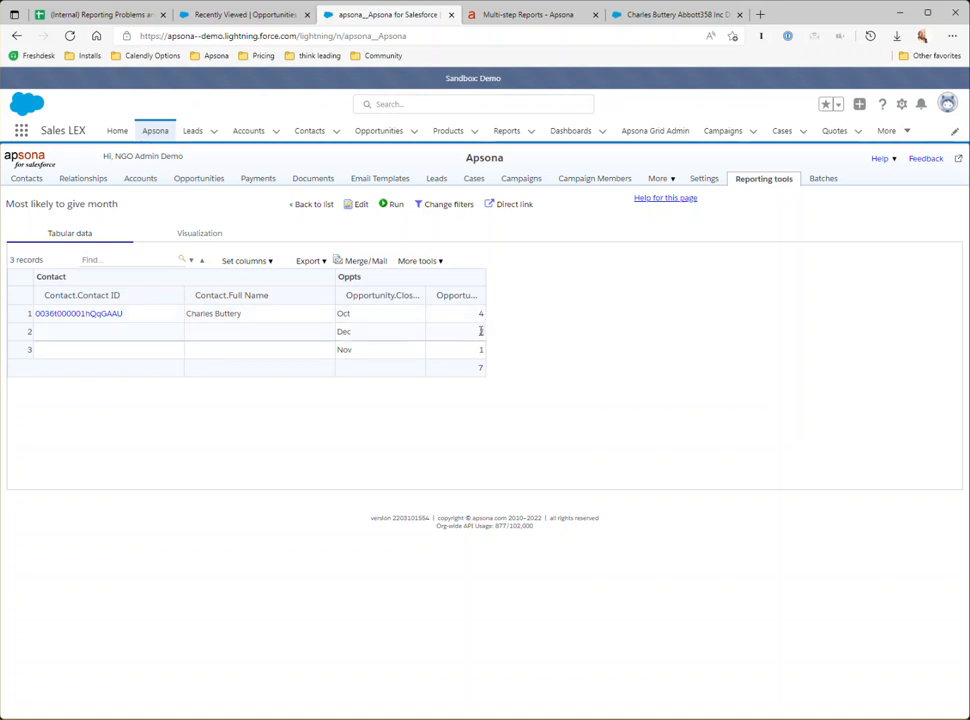
- Remove the Contact ID filter term from the Contact step, keeping the Opportunity ID exists term, and save and run the report
left_click(357, 206)
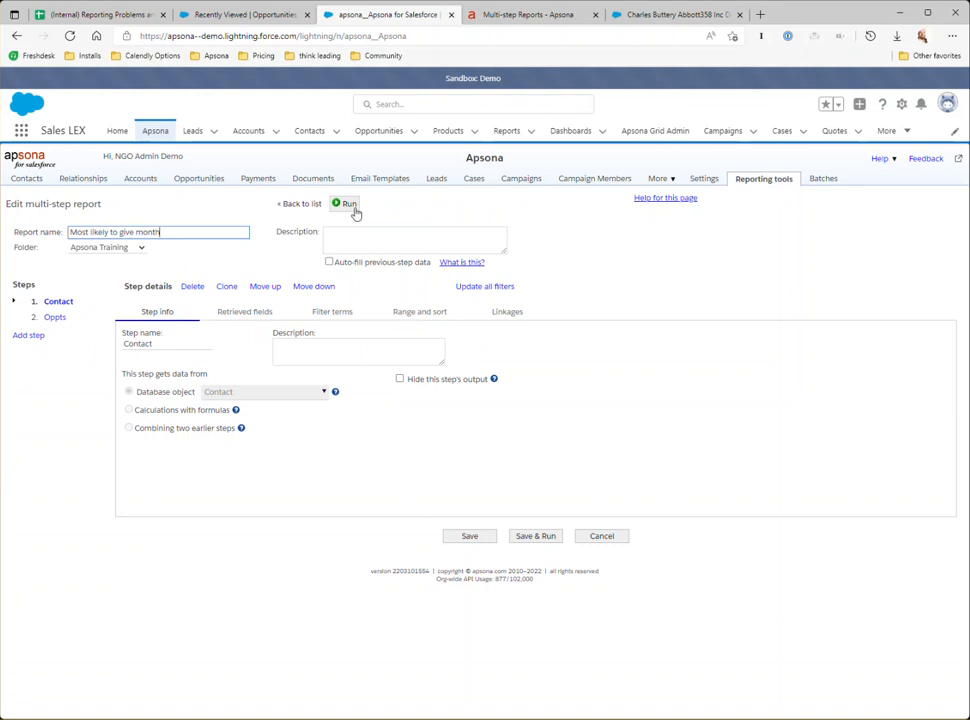
left_click(55, 318)
left_click(56, 302)
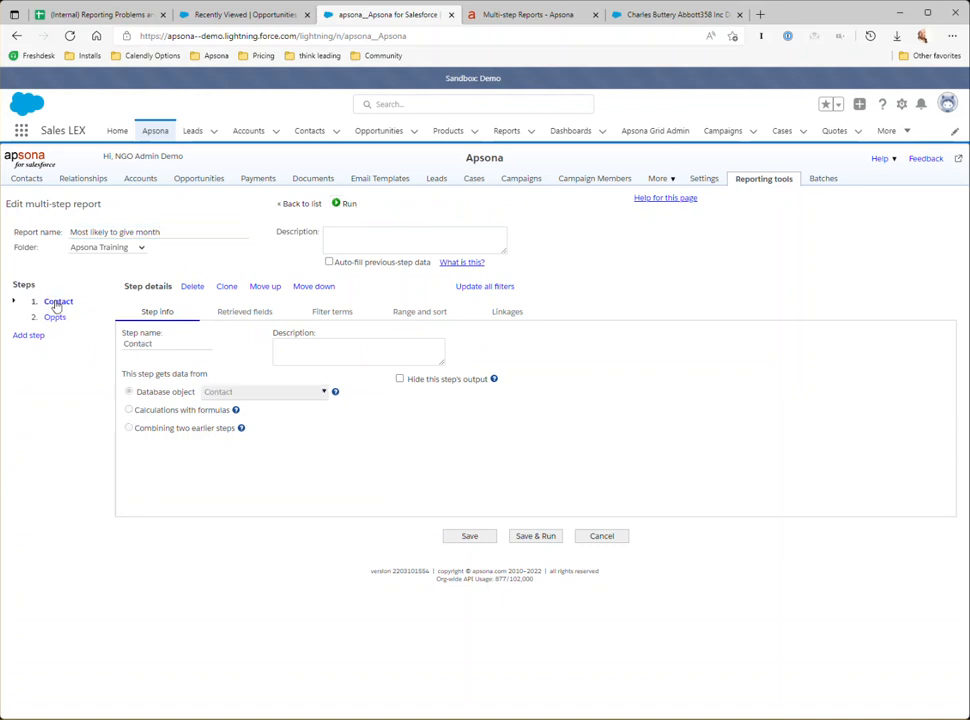
left_click(240, 318)
left_click(332, 312)
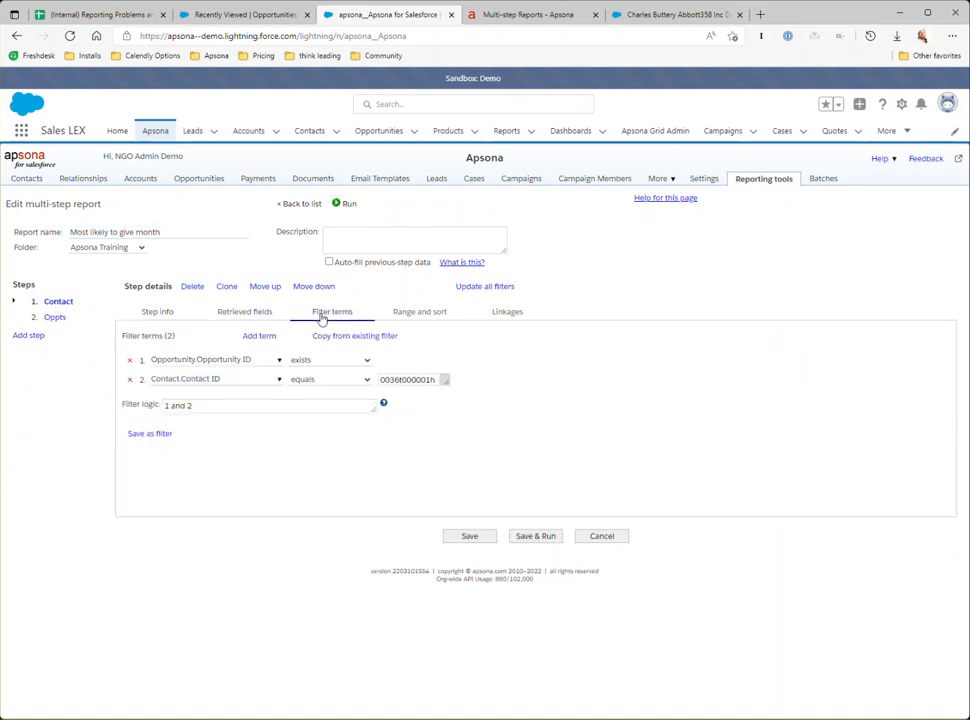
left_click(130, 381)
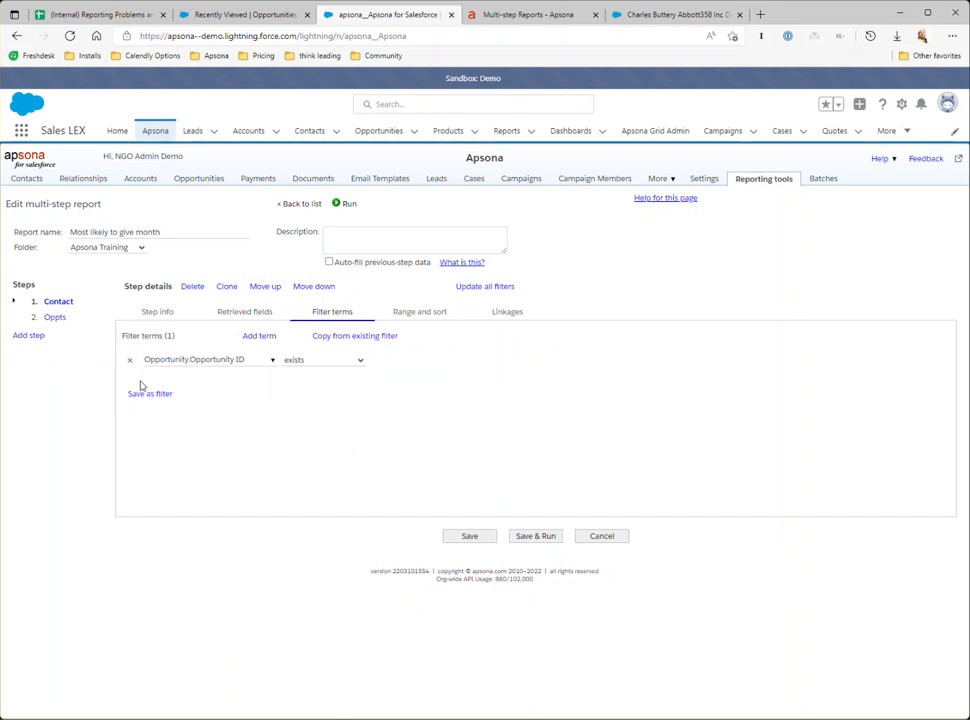
left_click(528, 537)
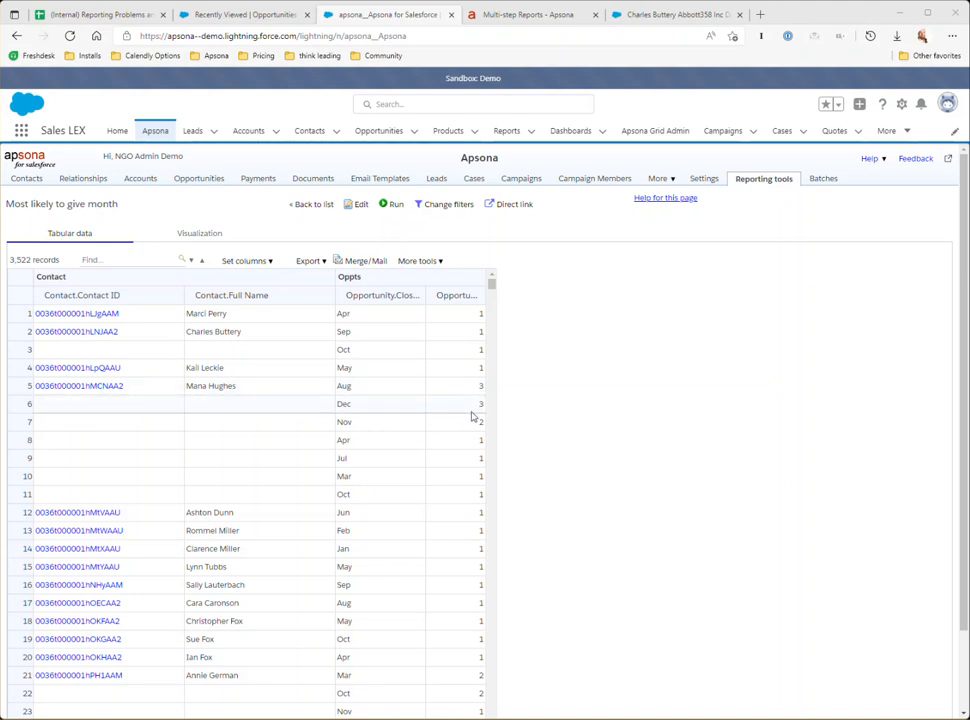
- Review the monthly opportunity counts across all contacts, and switch to the Multi-step Reports page comparing Apsona with native Salesforce reporting
scroll(474, 590, "down", 2)
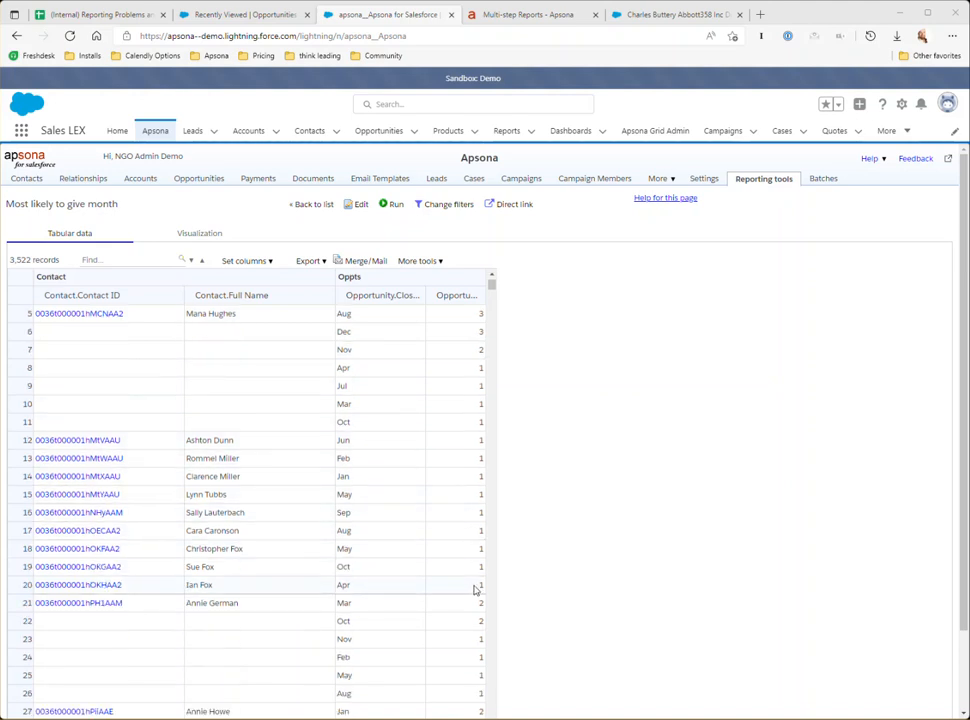
scroll(474, 590, "down", 10)
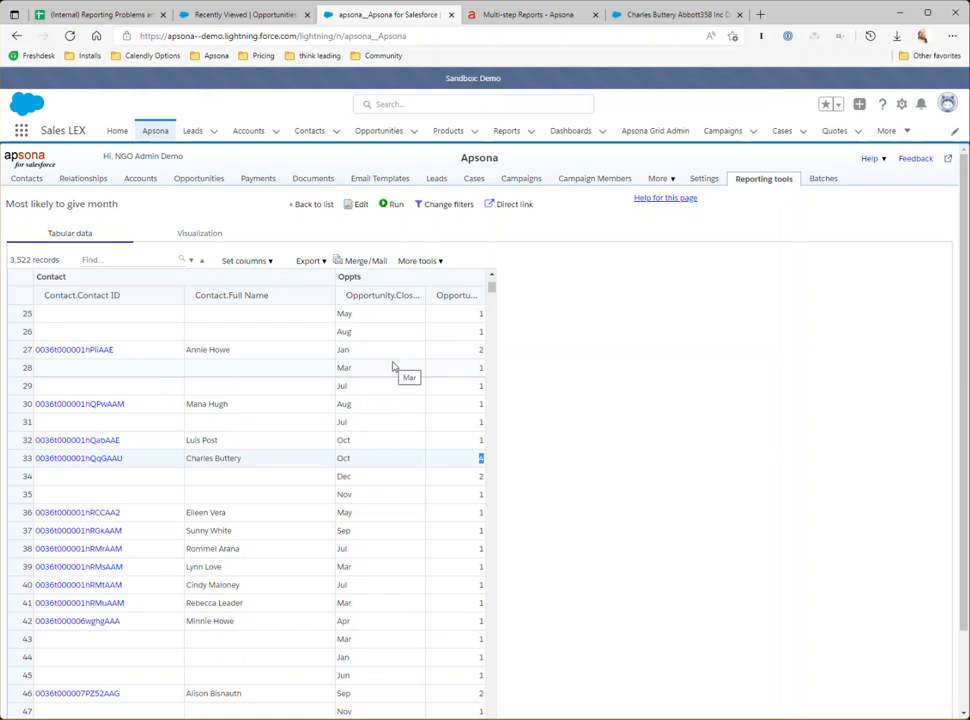
left_click(521, 17)
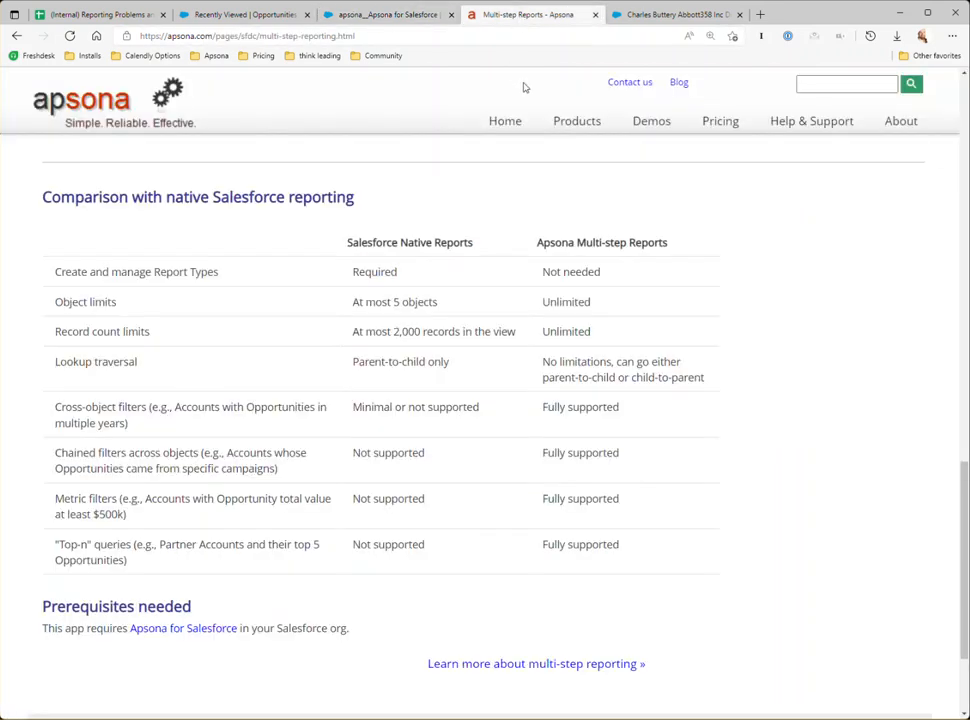